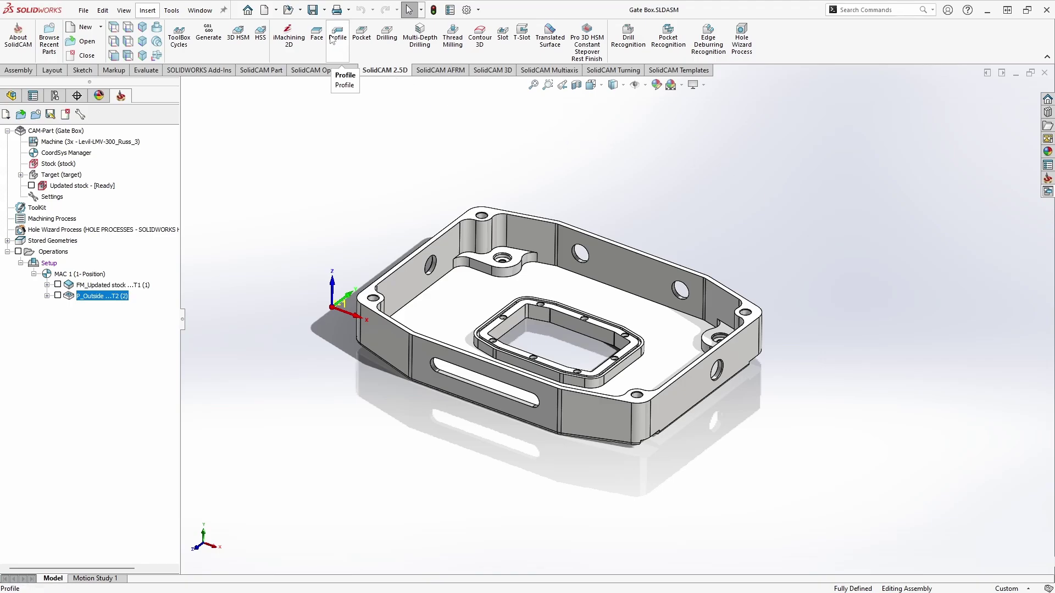
Add a Profile milling operation to the setup and define a new geometry with Tangent propagation and Constant Z turned off
{"action": "left_click", "coordinate": [324, 75]}
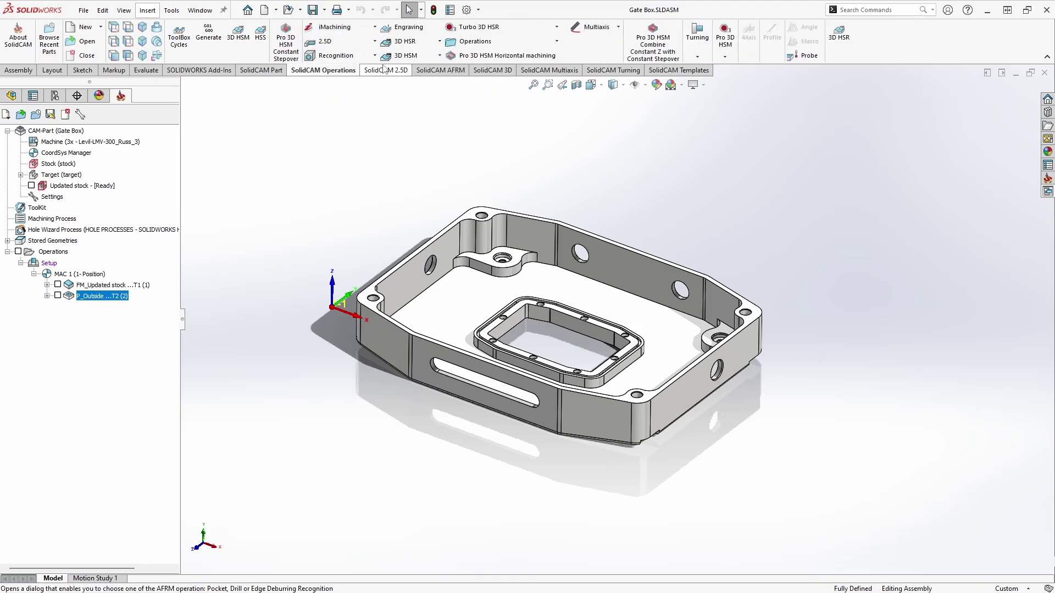
{"action": "left_click", "coordinate": [374, 42]}
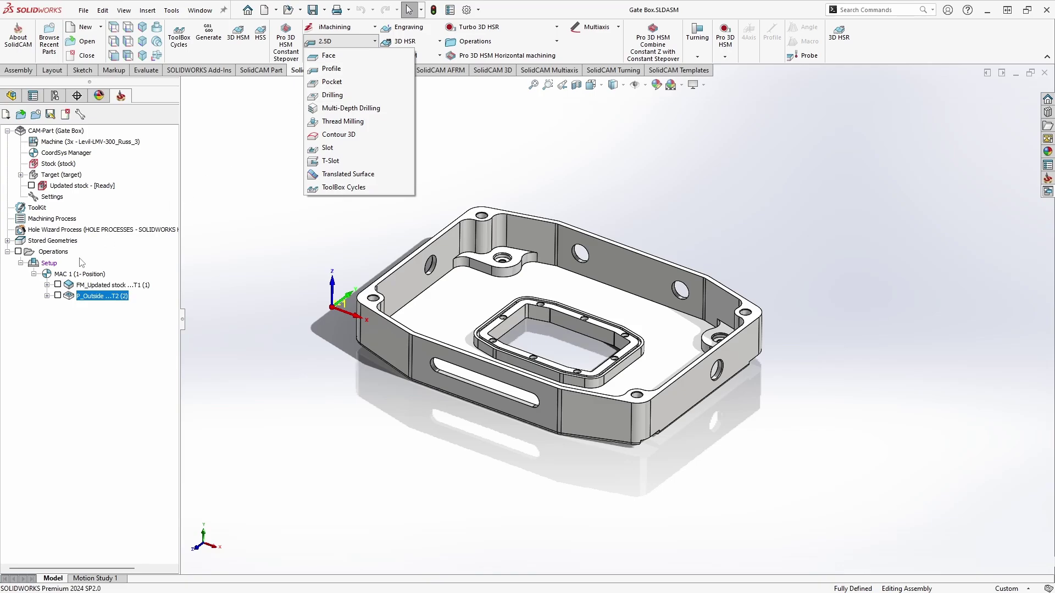
{"action": "right_click", "coordinate": [49, 264]}
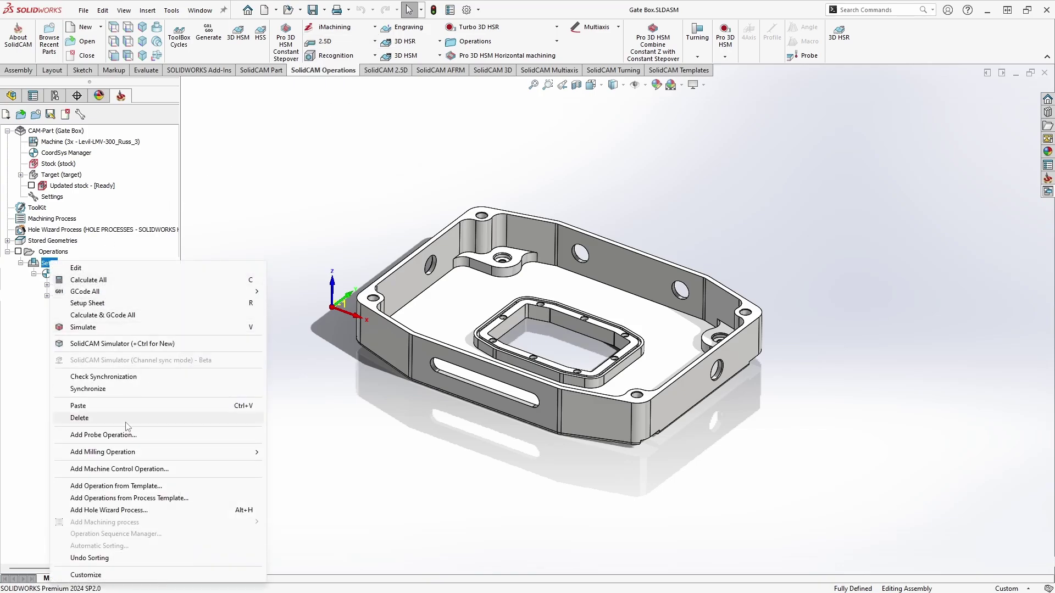
{"action": "mouse_move", "coordinate": [128, 455]}
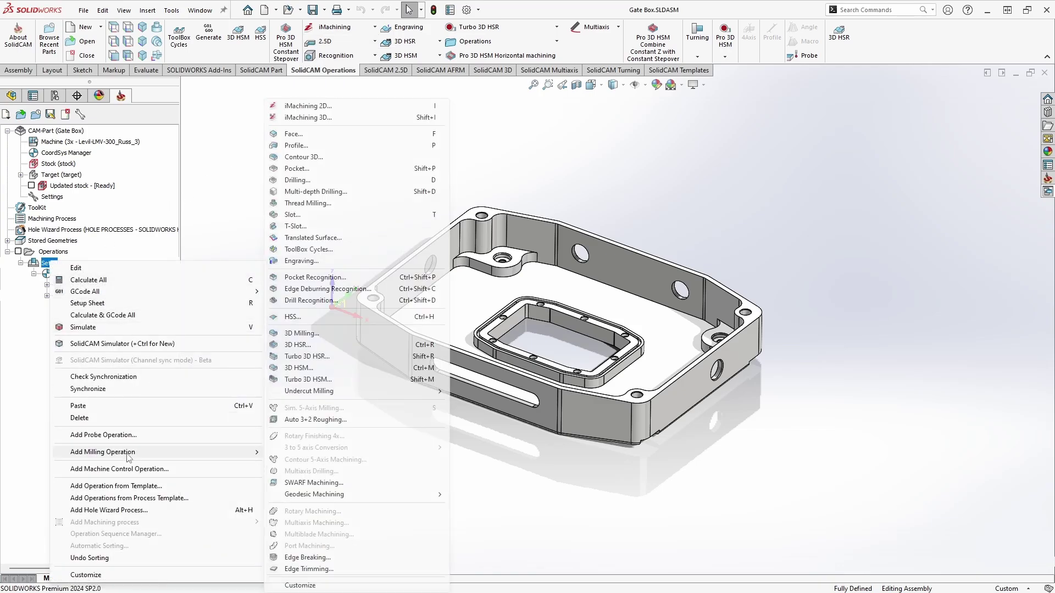
{"action": "left_click", "coordinate": [314, 156]}
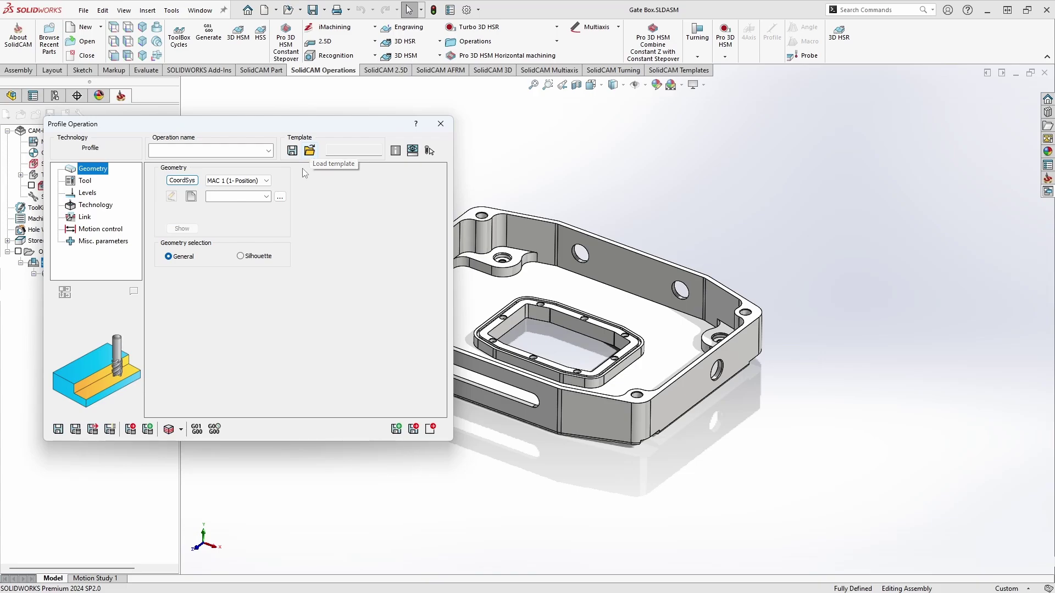
{"action": "left_click", "coordinate": [193, 197]}
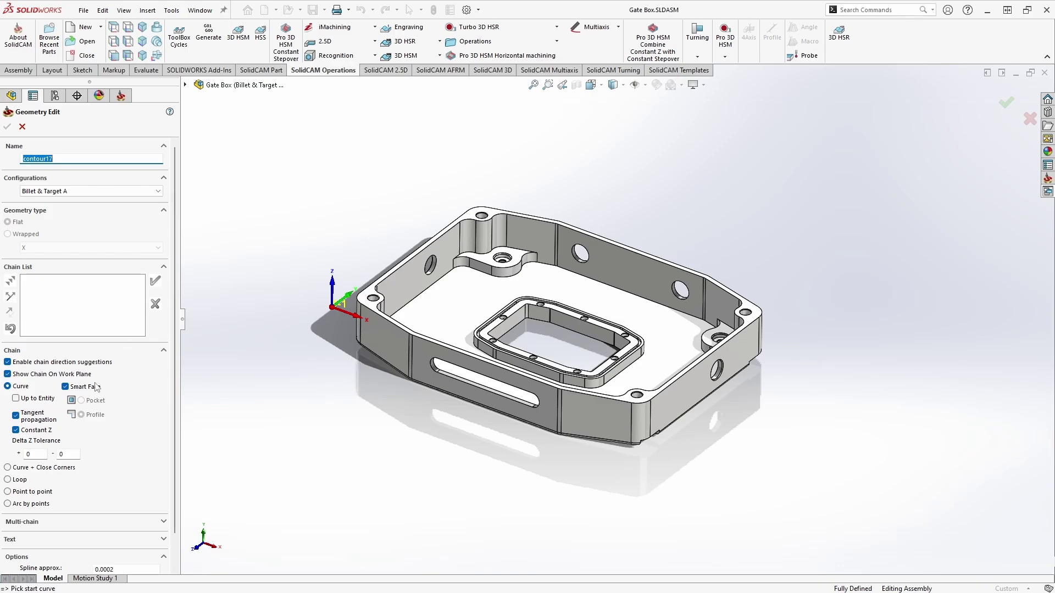
{"action": "left_click", "coordinate": [16, 430]}
{"action": "left_click", "coordinate": [16, 416]}
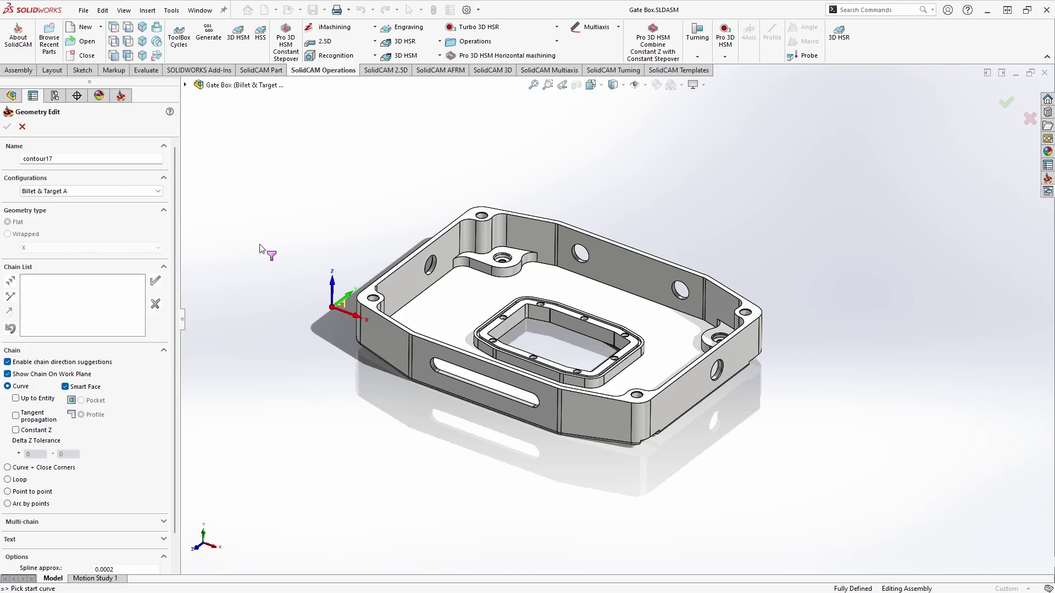
Start a chain on the long straight outer top edge of the back wall and reverse its direction
{"action": "scroll", "coordinate": [617, 235], "scroll_direction": "down", "scroll_amount": 5}
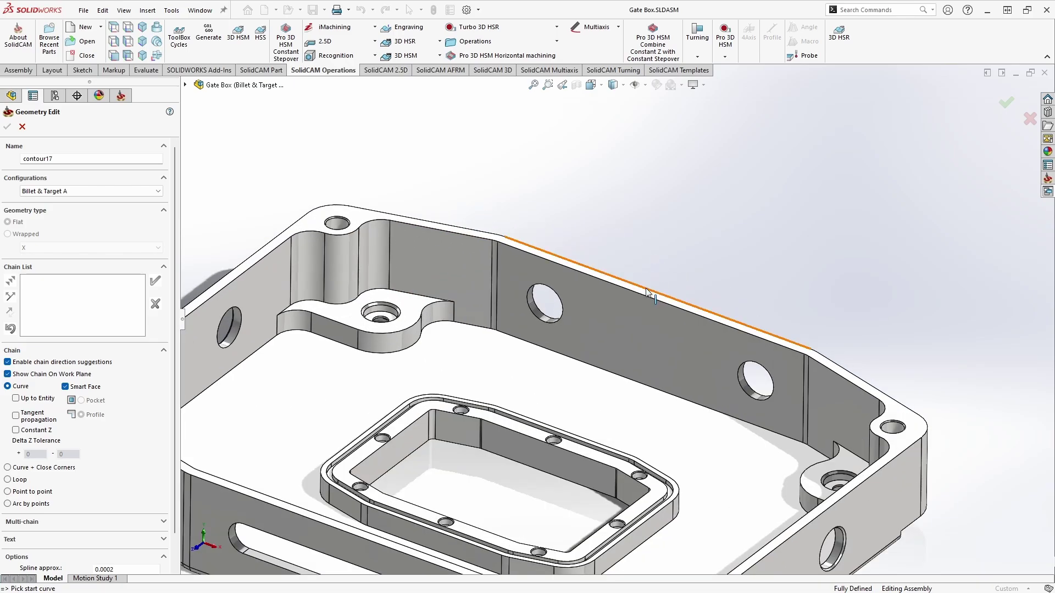
{"action": "left_click", "coordinate": [646, 292]}
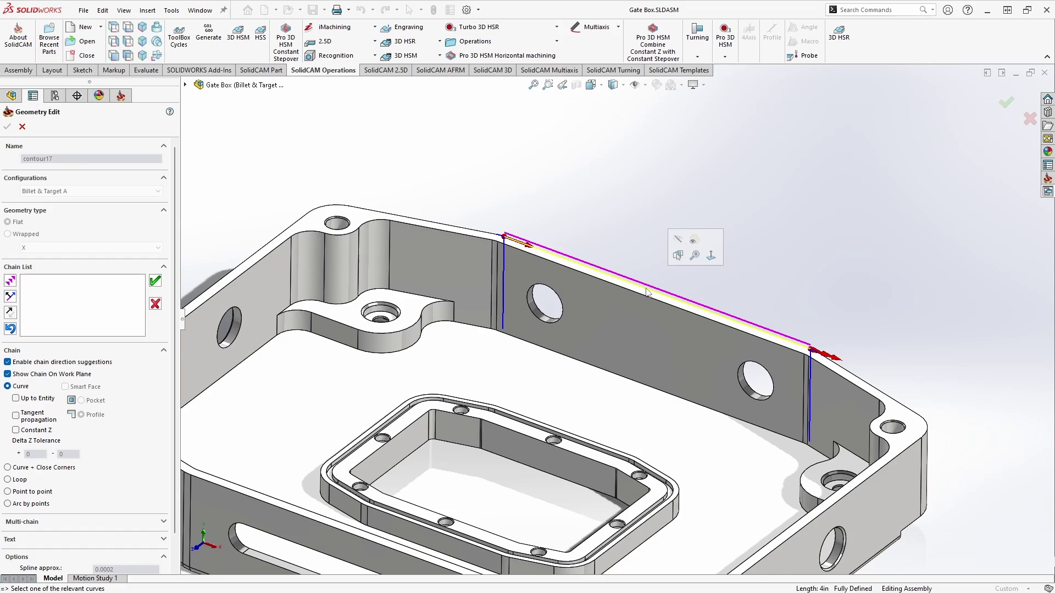
{"action": "scroll", "coordinate": [646, 292], "scroll_direction": "down", "scroll_amount": 3}
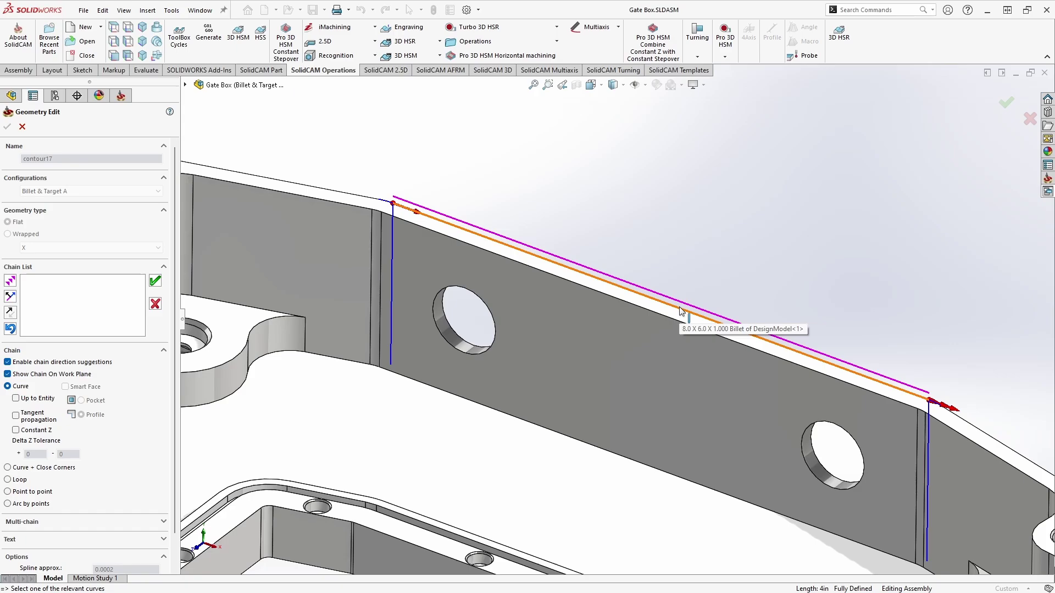
{"action": "left_click", "coordinate": [679, 308]}
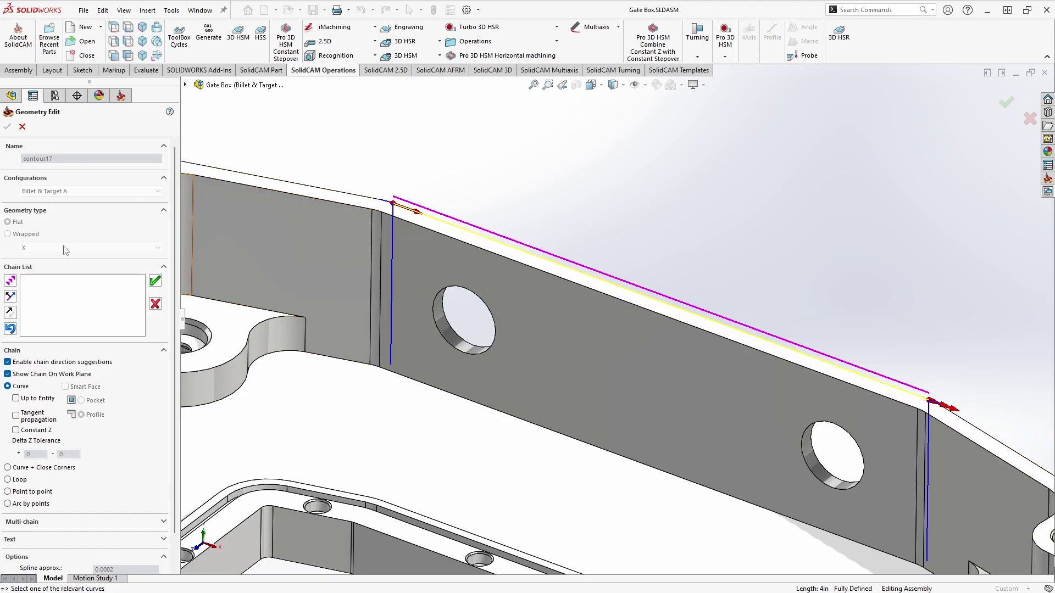
{"action": "left_click", "coordinate": [9, 314]}
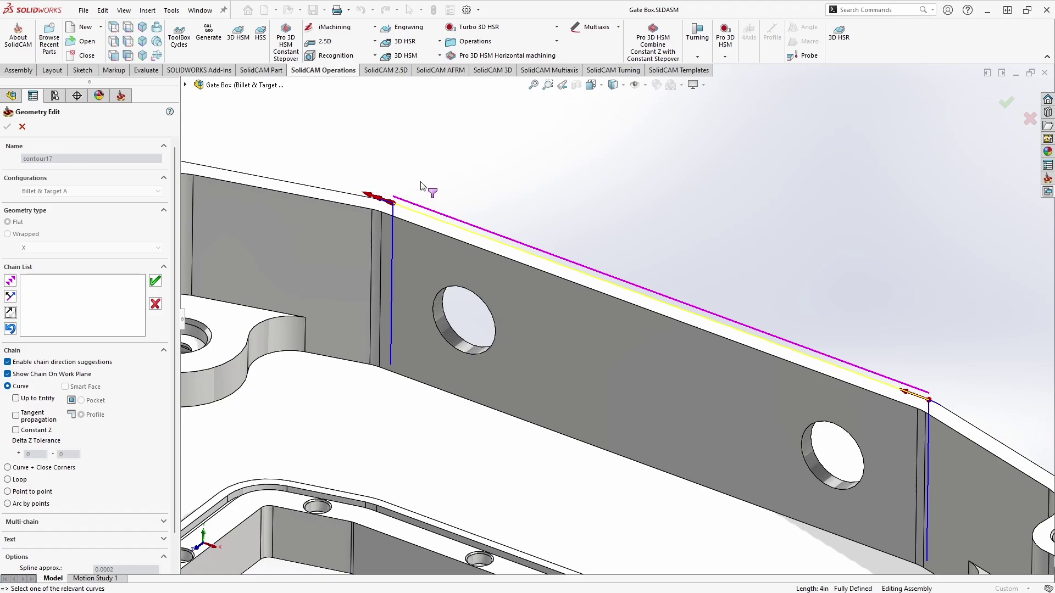
Extend the chain with the short outer top edge where the back wall meets the angled wall
{"action": "middle_click_drag", "start_coordinate": [473, 220], "coordinate": [497, 203]}
{"action": "scroll", "coordinate": [496, 200], "scroll_direction": "down", "scroll_amount": 3}
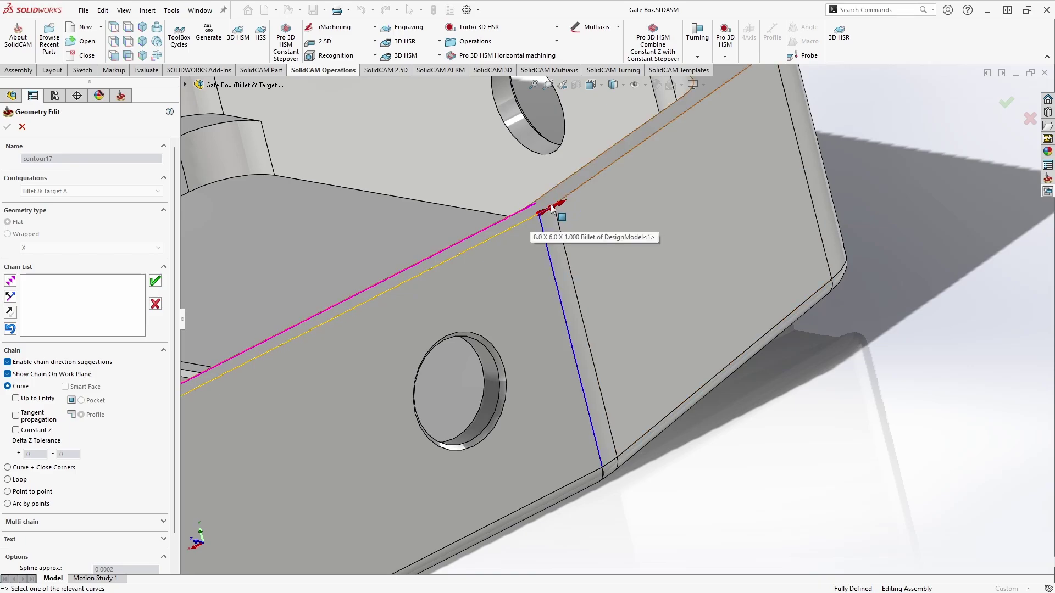
{"action": "left_click", "coordinate": [534, 216]}
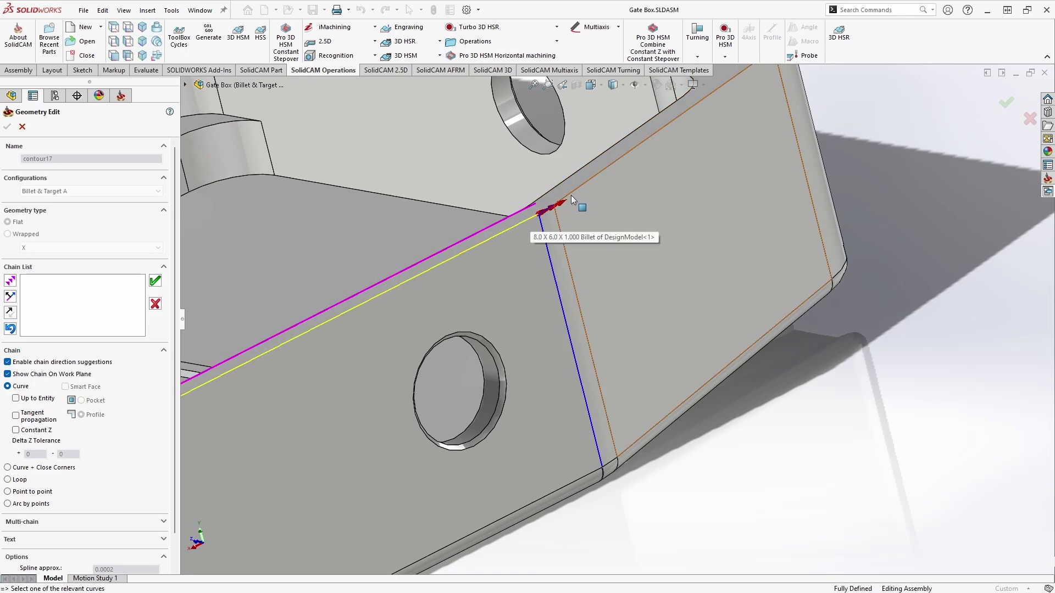
{"action": "left_click", "coordinate": [11, 281]}
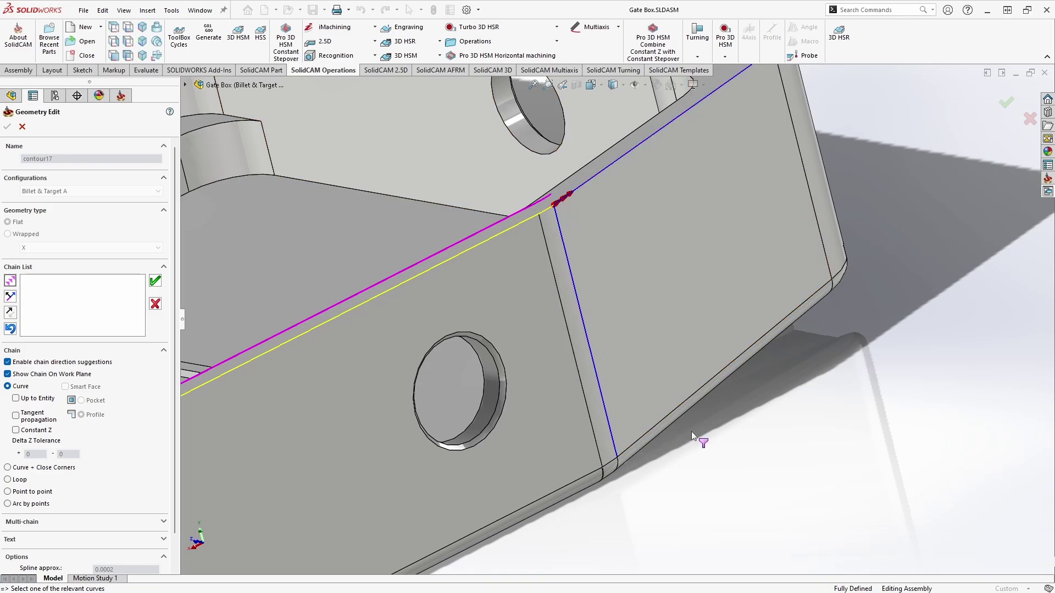
Route the chain through alternative branches around the vertical and bottom edges of the angled outer face, and reject the whole chain
{"action": "left_click", "coordinate": [10, 297]}
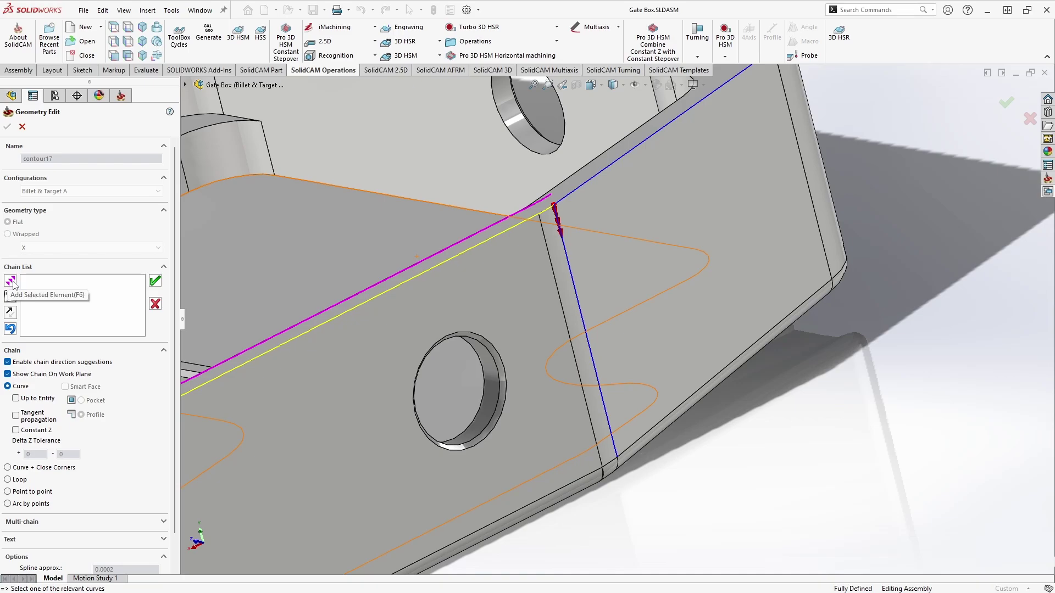
{"action": "left_click", "coordinate": [10, 281]}
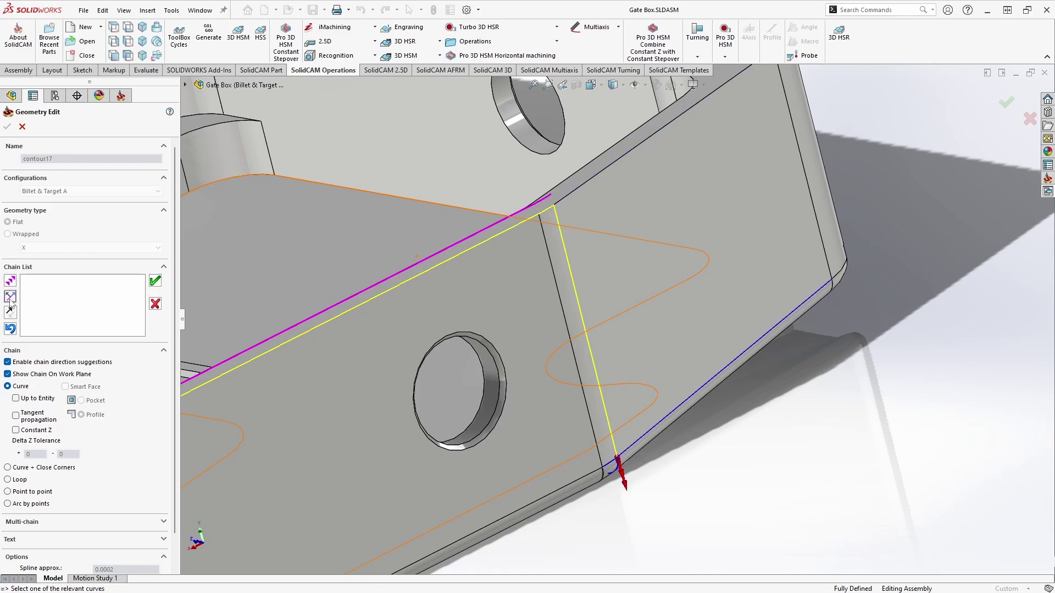
{"action": "left_click", "coordinate": [11, 300]}
{"action": "left_click", "coordinate": [10, 281]}
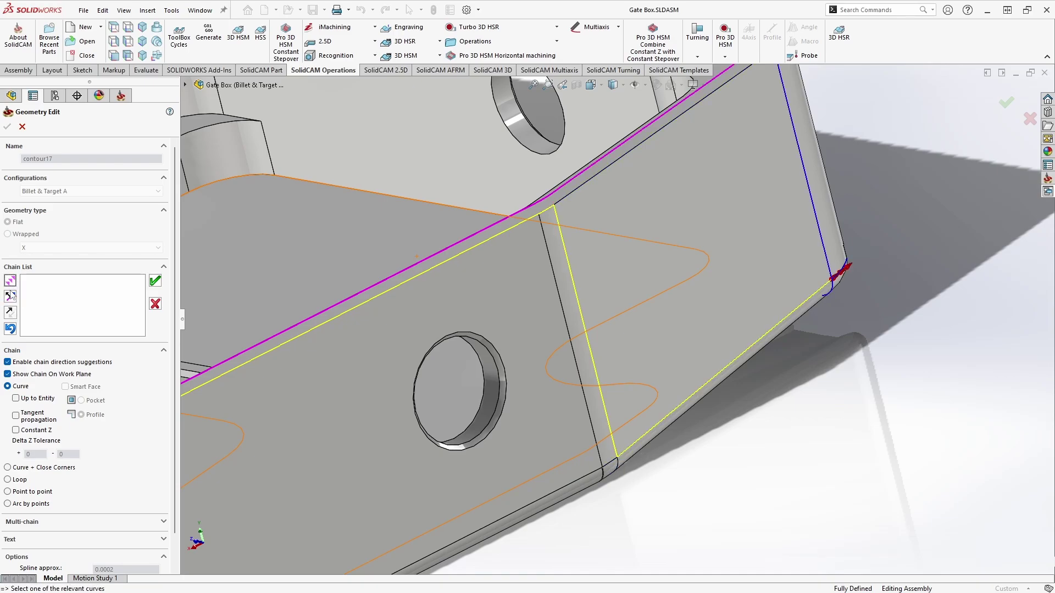
{"action": "left_click", "coordinate": [10, 296]}
{"action": "left_click", "coordinate": [10, 297]}
{"action": "left_click", "coordinate": [10, 281]}
{"action": "middle_click_drag", "start_coordinate": [450, 258], "coordinate": [622, 207]}
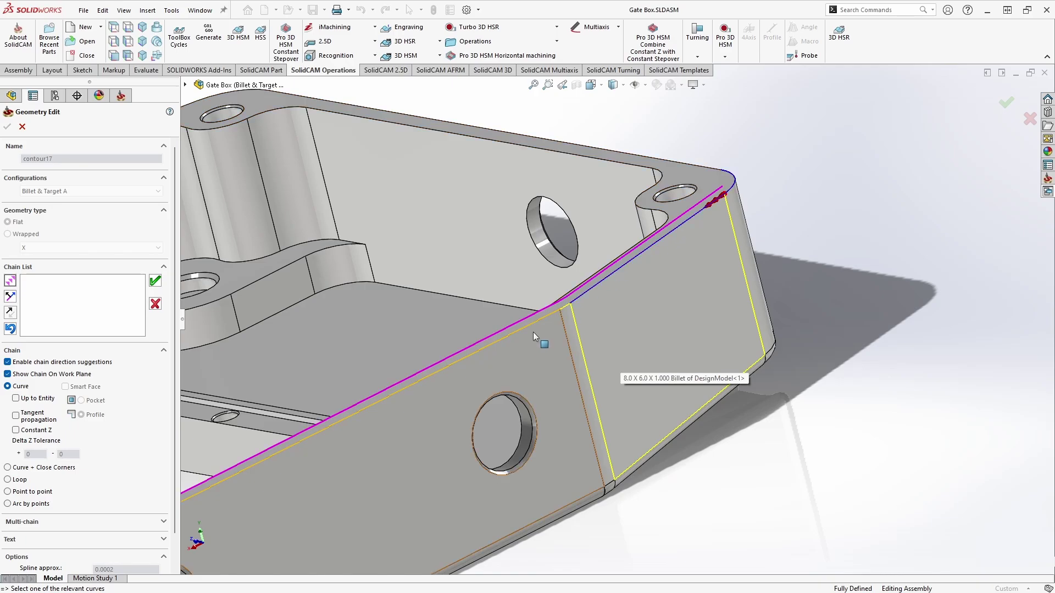
{"action": "middle_click_drag", "start_coordinate": [533, 332], "coordinate": [386, 252]}
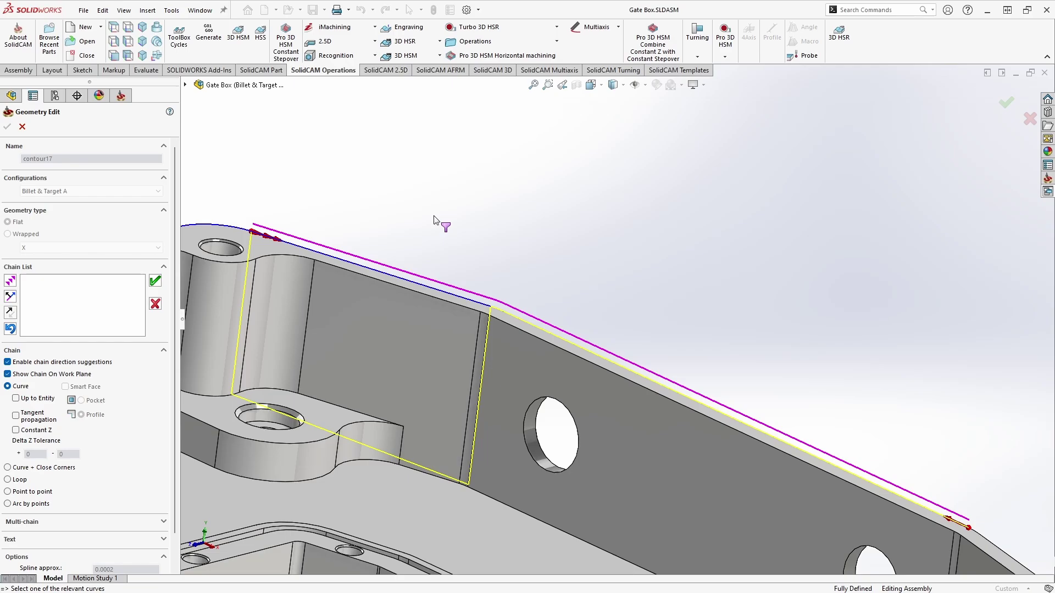
{"action": "left_click", "coordinate": [155, 303]}
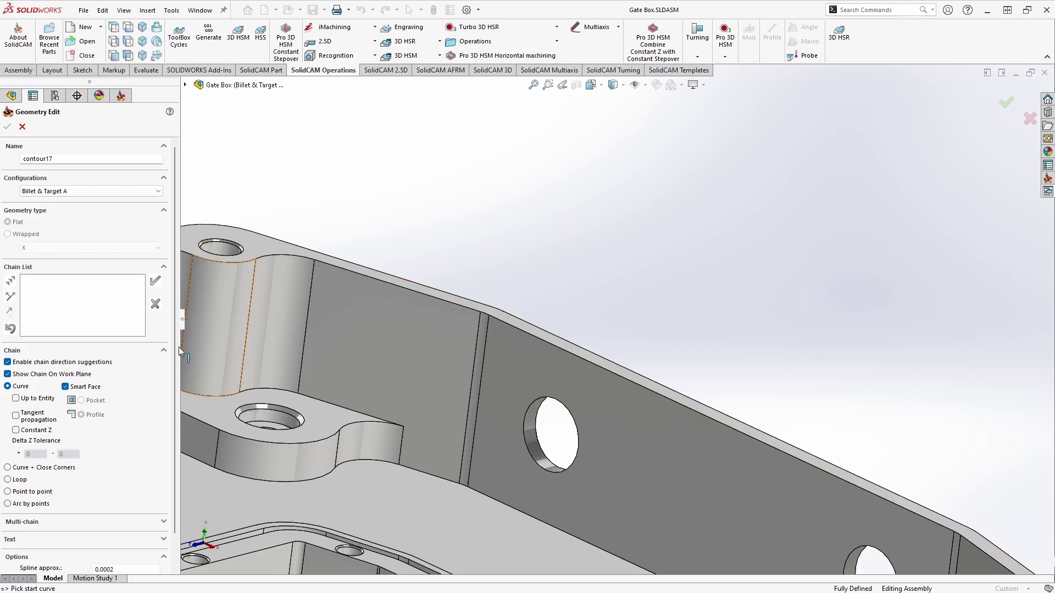
Turn on Constant Z, chain the complete outer top perimeter from the back wall's long edge, and accept it
{"action": "left_click", "coordinate": [16, 430]}
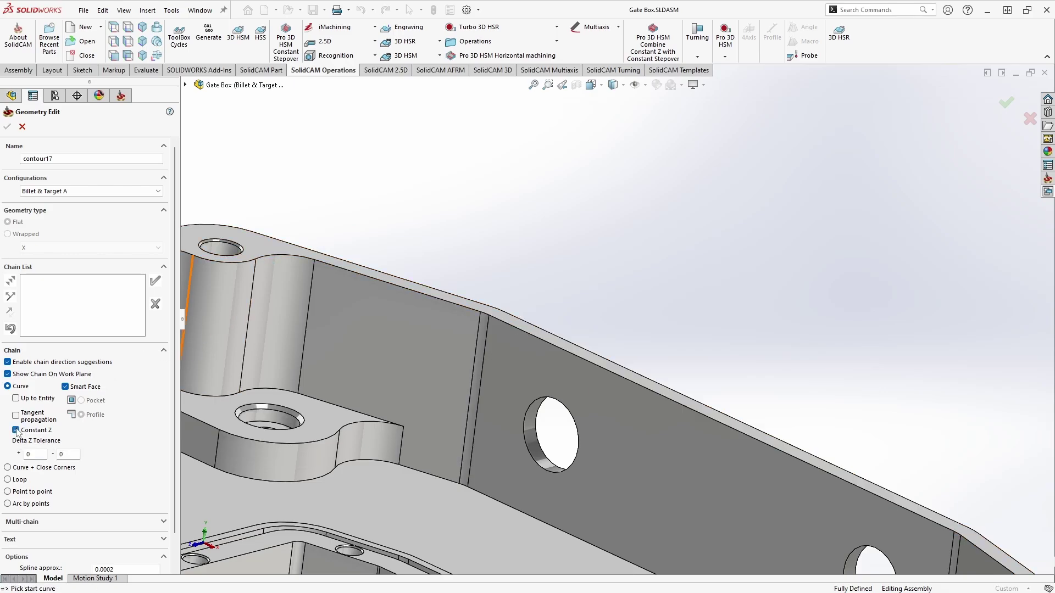
{"action": "key", "text": "ctrl+7"}
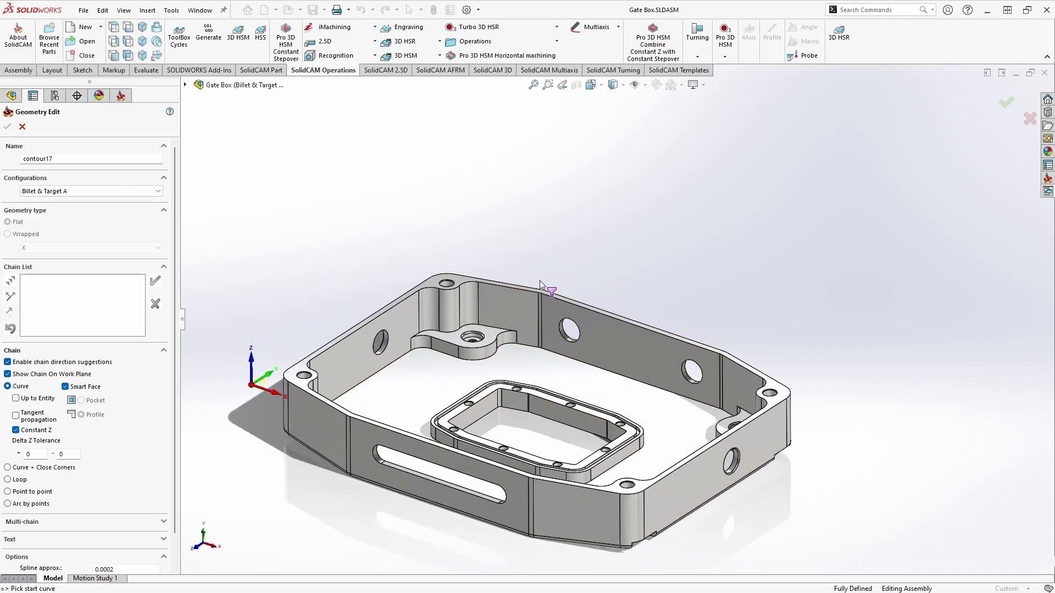
{"action": "scroll", "coordinate": [580, 298], "scroll_direction": "down", "scroll_amount": 2}
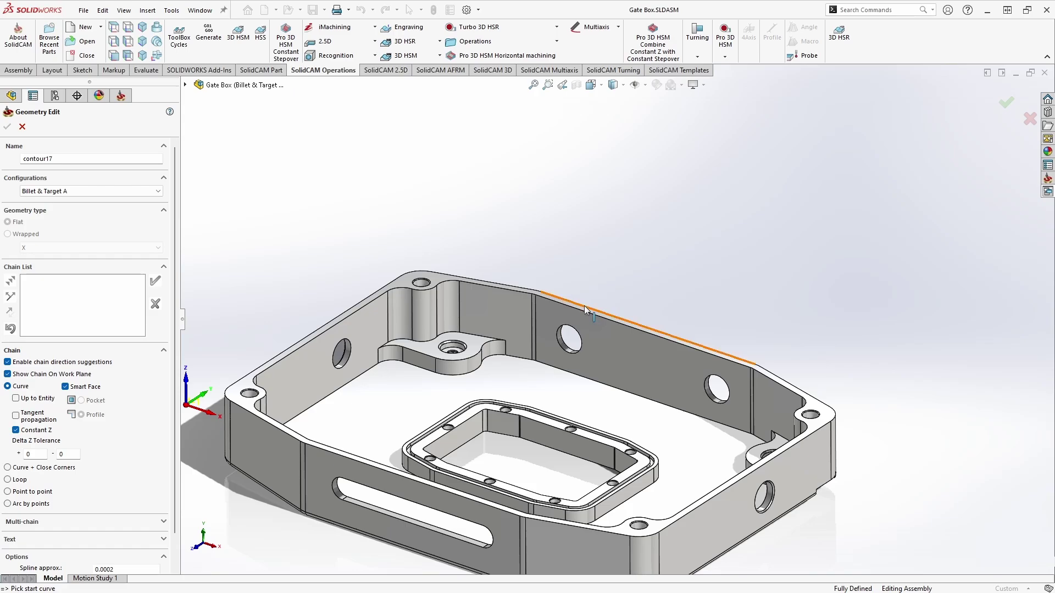
{"action": "left_click", "coordinate": [584, 305]}
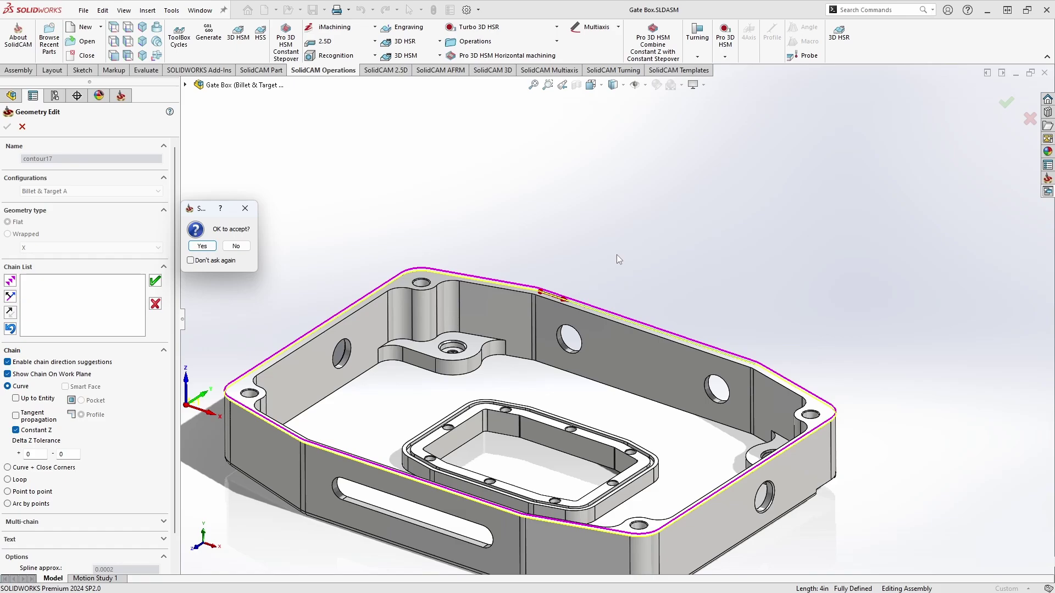
{"action": "left_click_drag", "start_coordinate": [202, 209], "coordinate": [219, 200]}
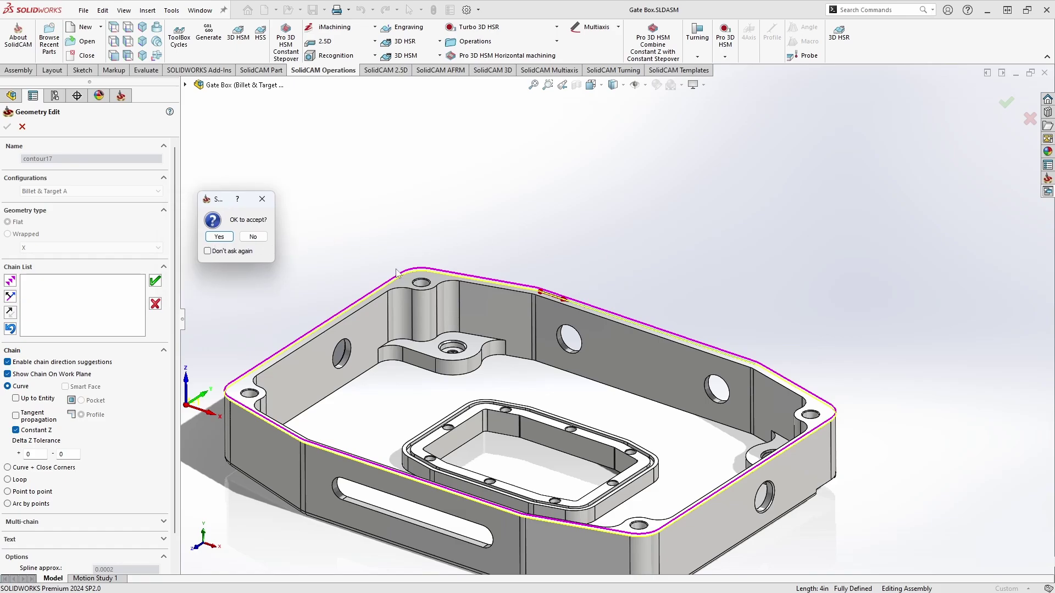
{"action": "left_click", "coordinate": [219, 236]}
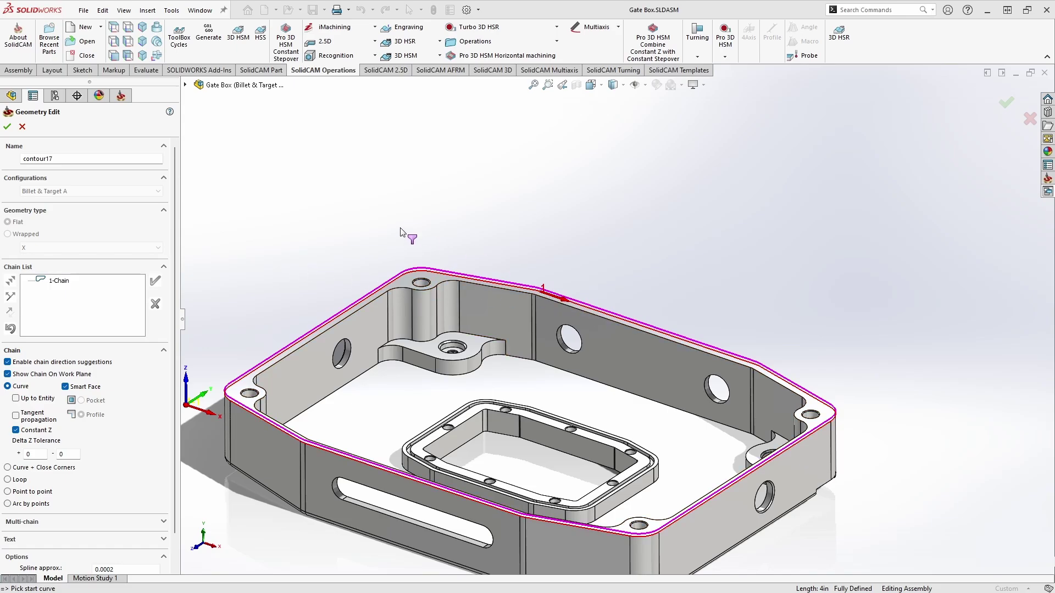
Reverse the direction of the outer perimeter chain and delete that chain from the geometry
{"action": "right_click", "coordinate": [60, 283]}
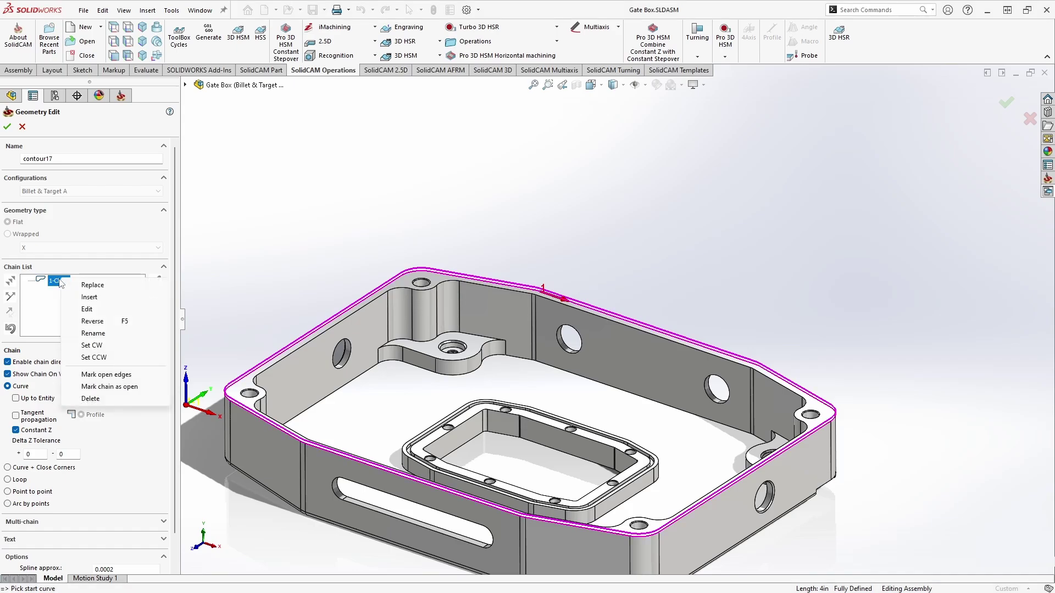
{"action": "left_click", "coordinate": [107, 324]}
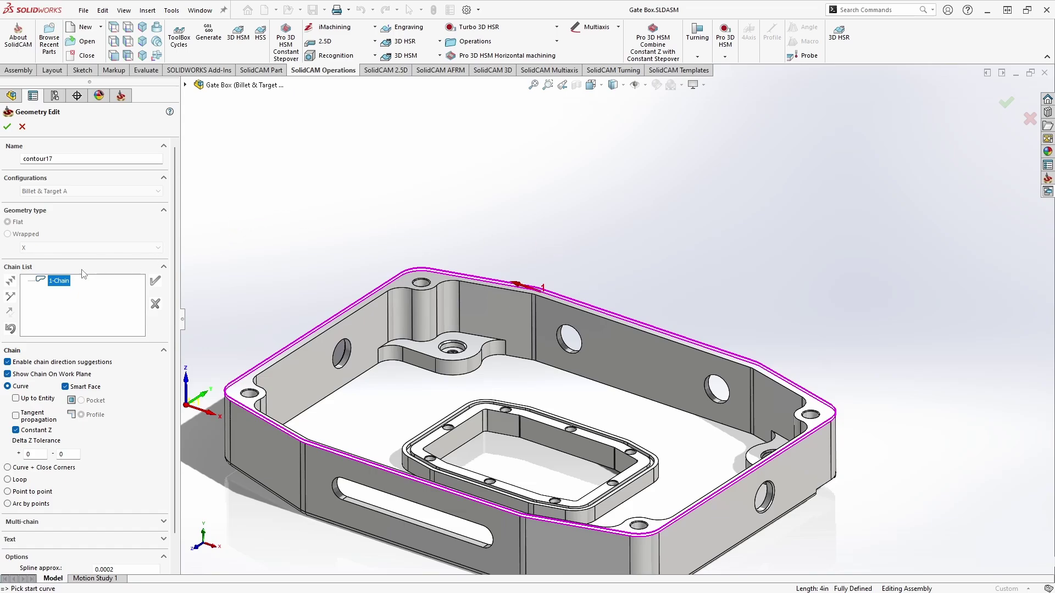
{"action": "right_click", "coordinate": [57, 282]}
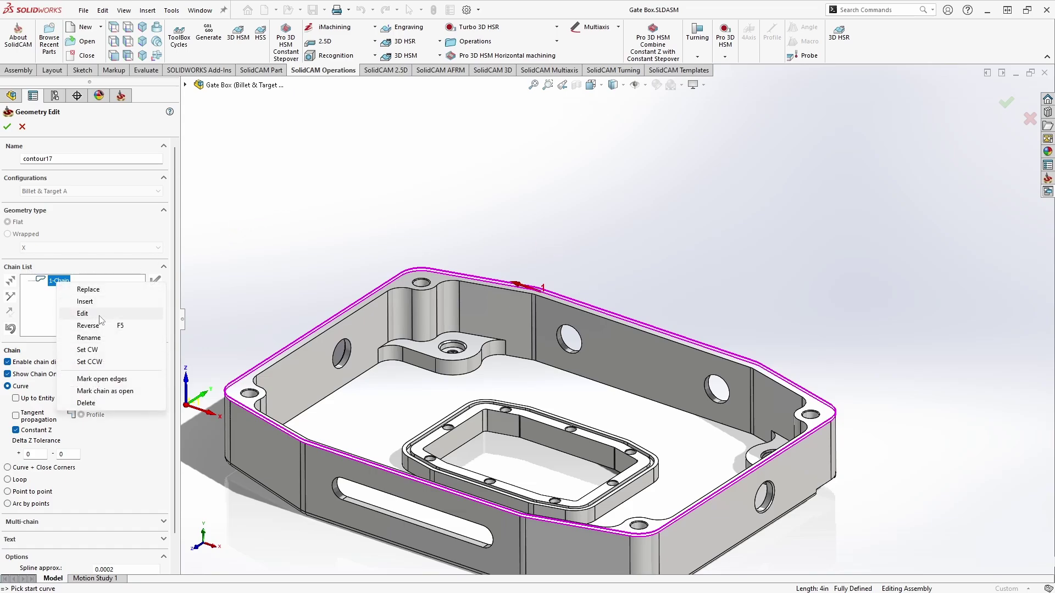
{"action": "left_click", "coordinate": [110, 403]}
{"action": "left_click", "coordinate": [242, 236]}
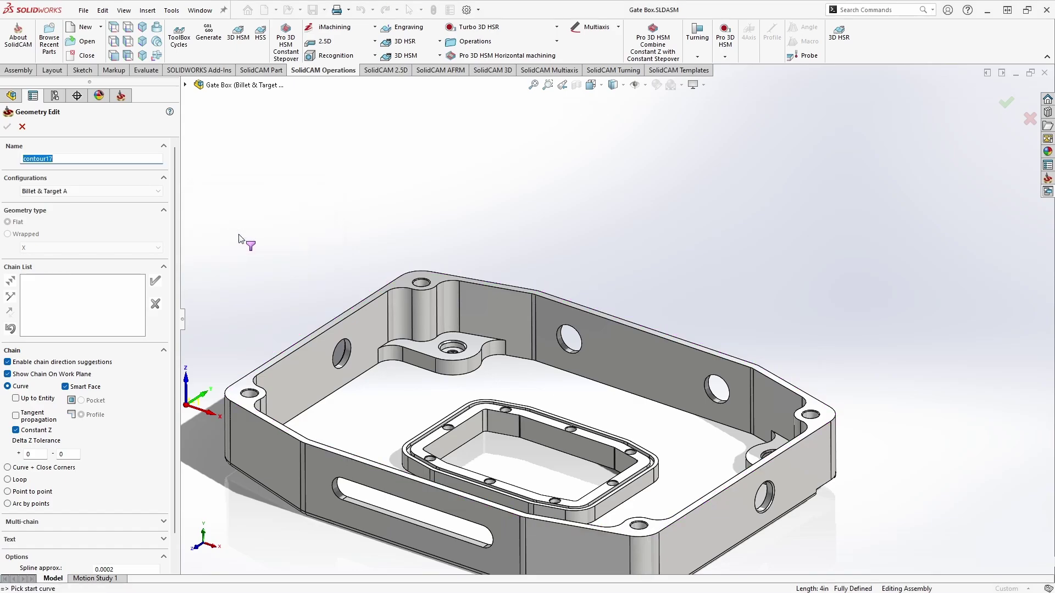
Turn off Constant Z, chain the corner boss's upper edge along the inner walls, accept the chain, and confirm the contour geometry
{"action": "scroll", "coordinate": [483, 324], "scroll_direction": "down", "scroll_amount": 4}
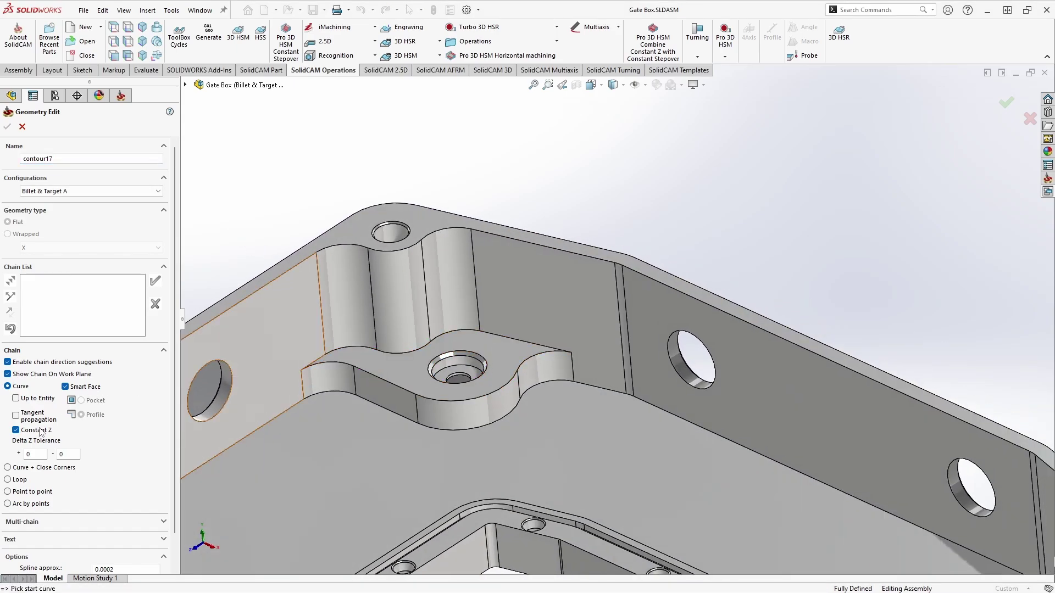
{"action": "left_click", "coordinate": [16, 431]}
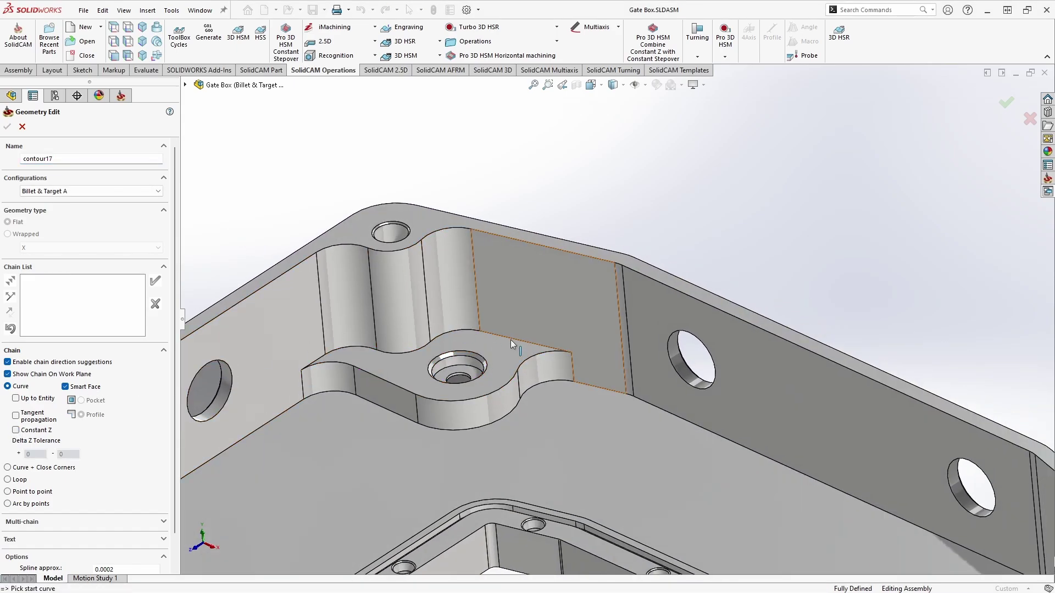
{"action": "left_click", "coordinate": [540, 349]}
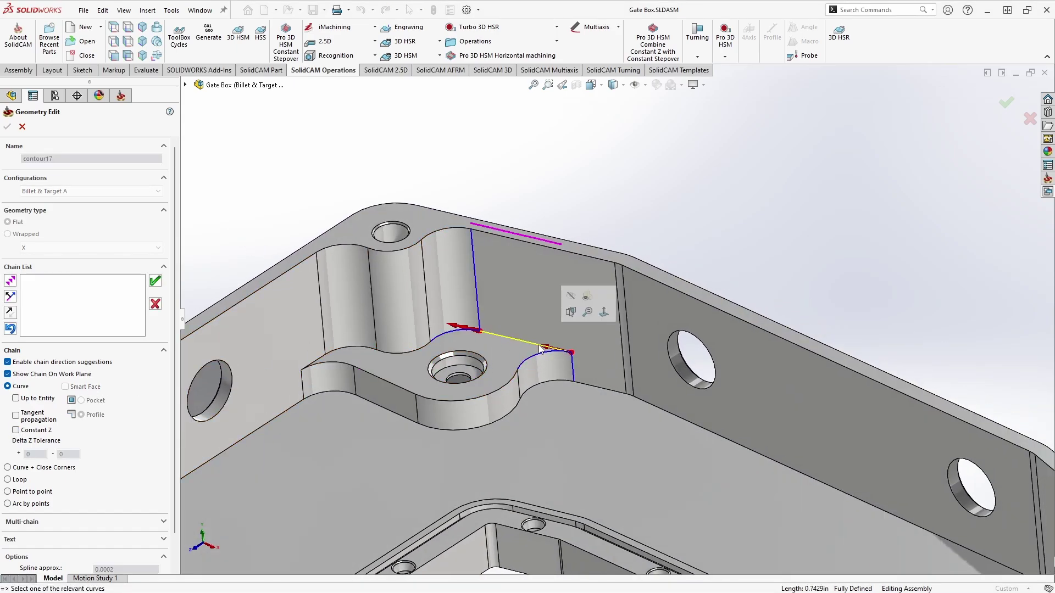
{"action": "left_click", "coordinate": [10, 282]}
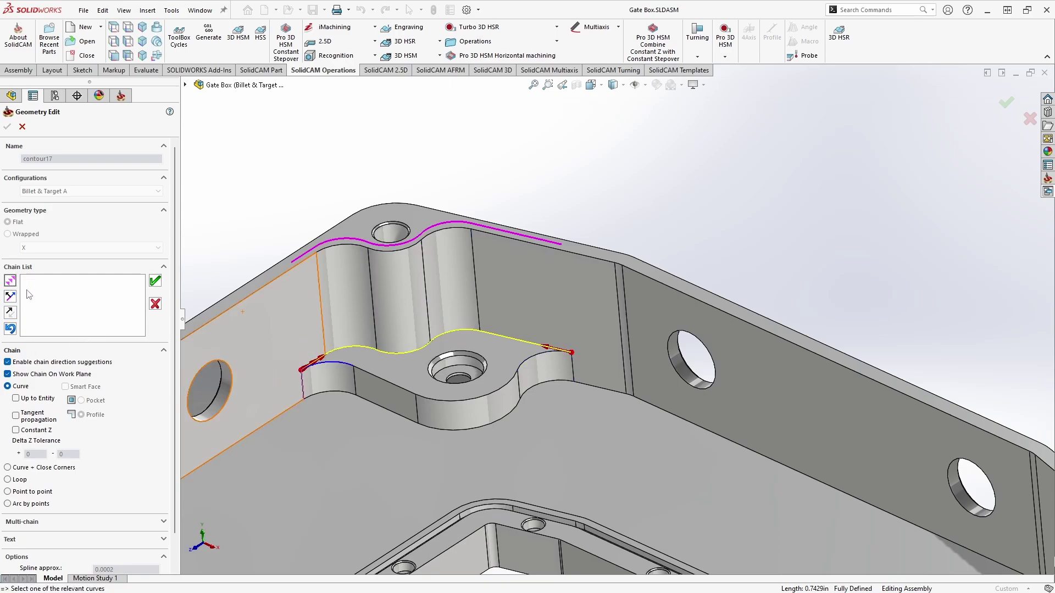
{"action": "left_click", "coordinate": [156, 282]}
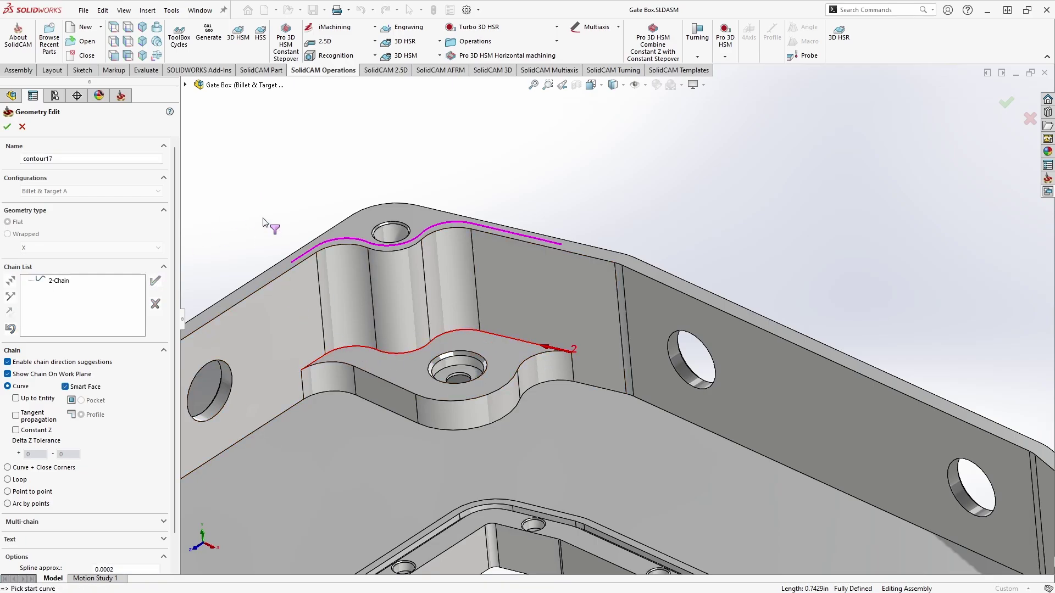
{"action": "left_click", "coordinate": [8, 127]}
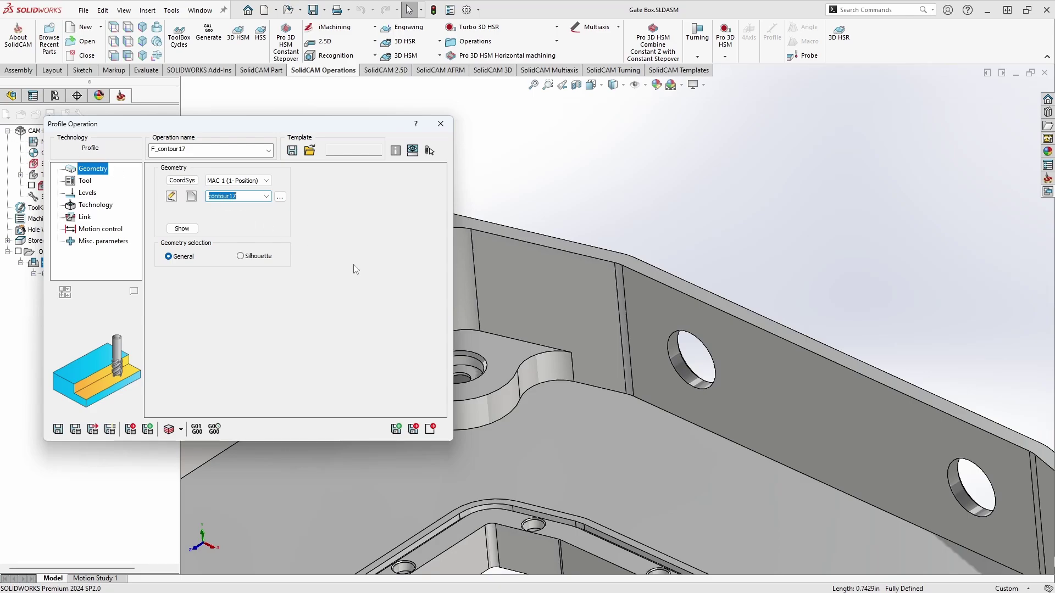
Review the list of available contours and show contour17's chain on the model
{"action": "left_click", "coordinate": [266, 196]}
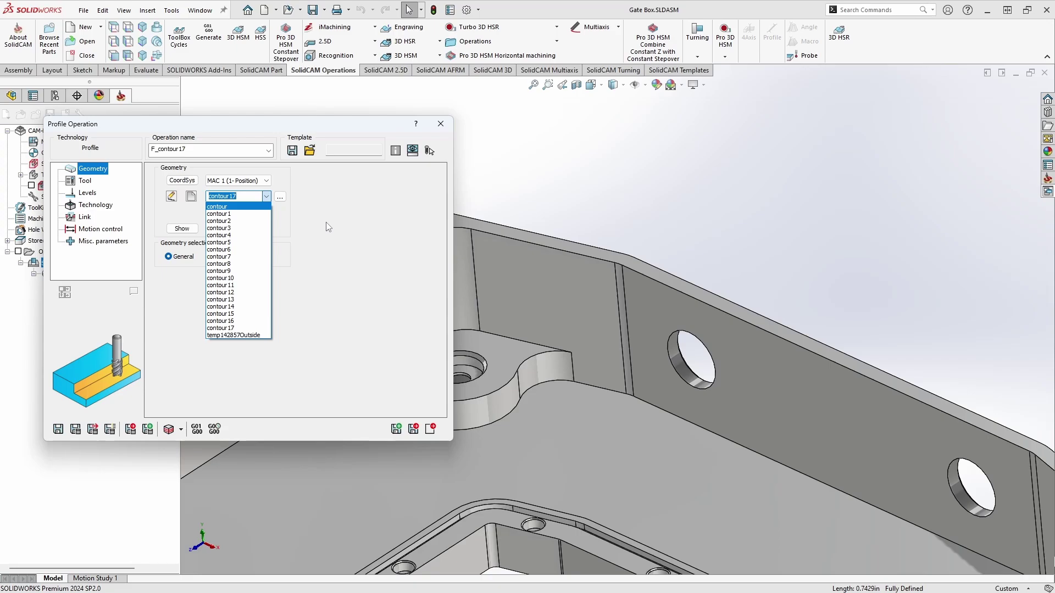
{"action": "left_click", "coordinate": [342, 218]}
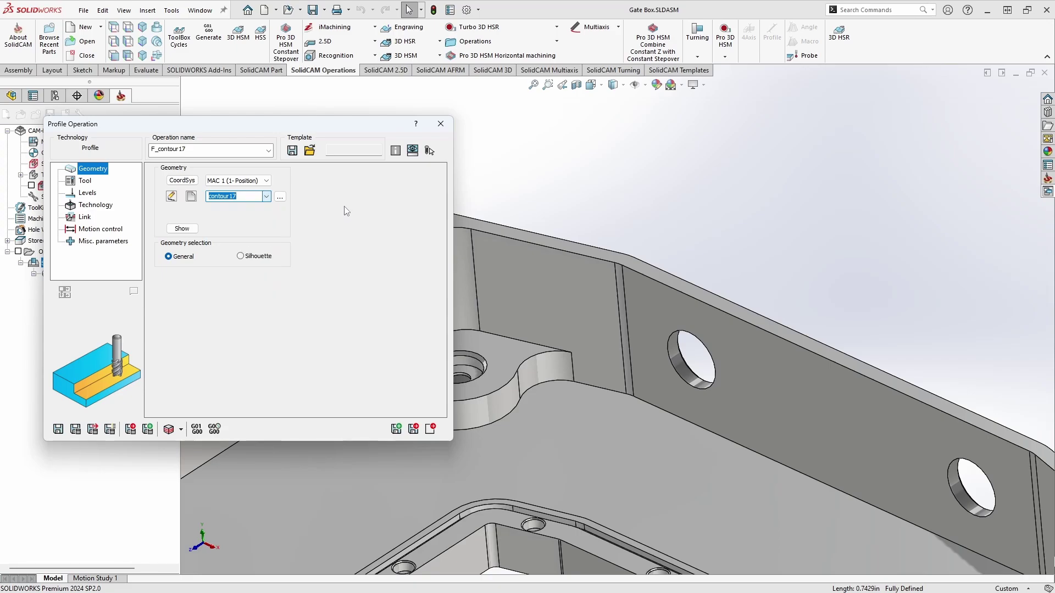
{"action": "left_click", "coordinate": [266, 196]}
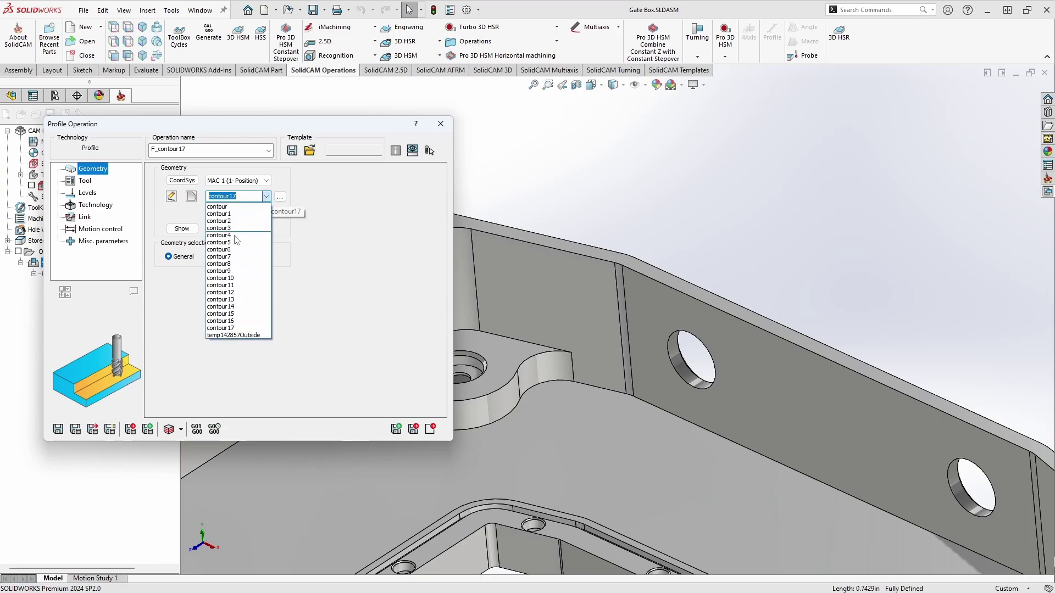
{"action": "left_click", "coordinate": [317, 207]}
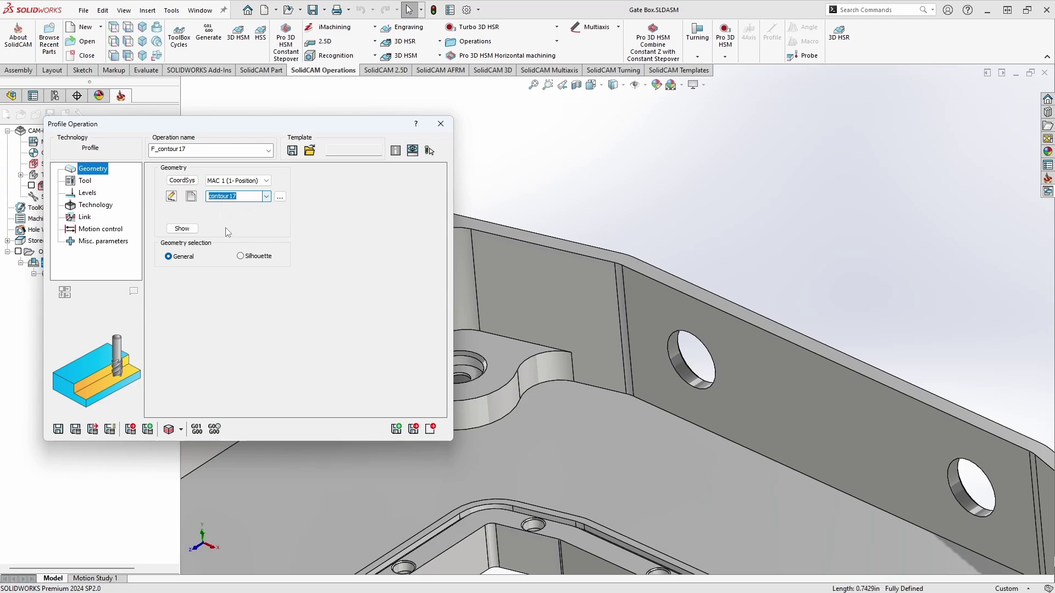
{"action": "left_click", "coordinate": [183, 229]}
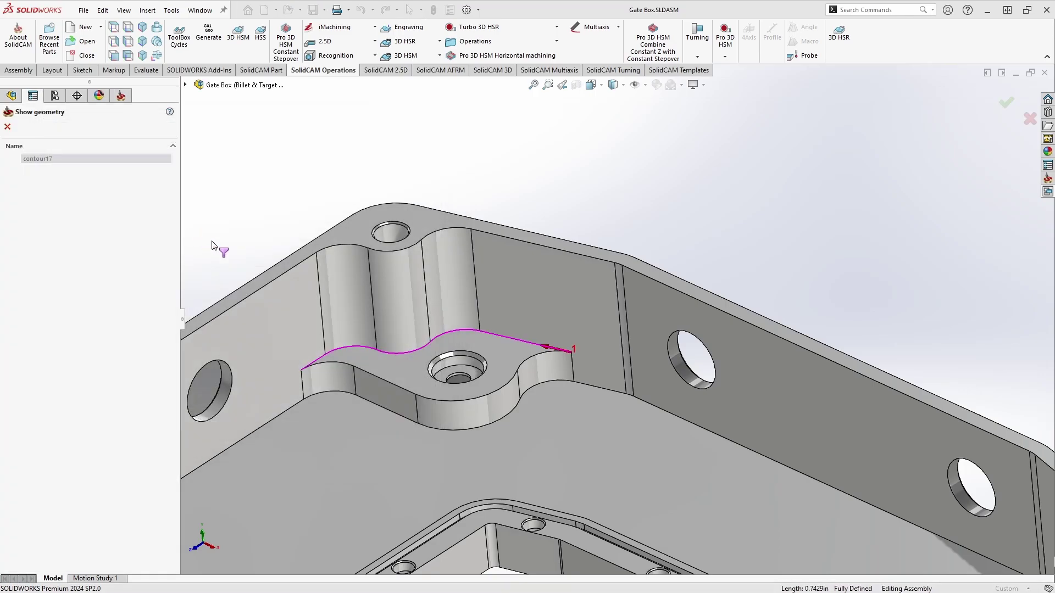
{"action": "left_click", "coordinate": [7, 126]}
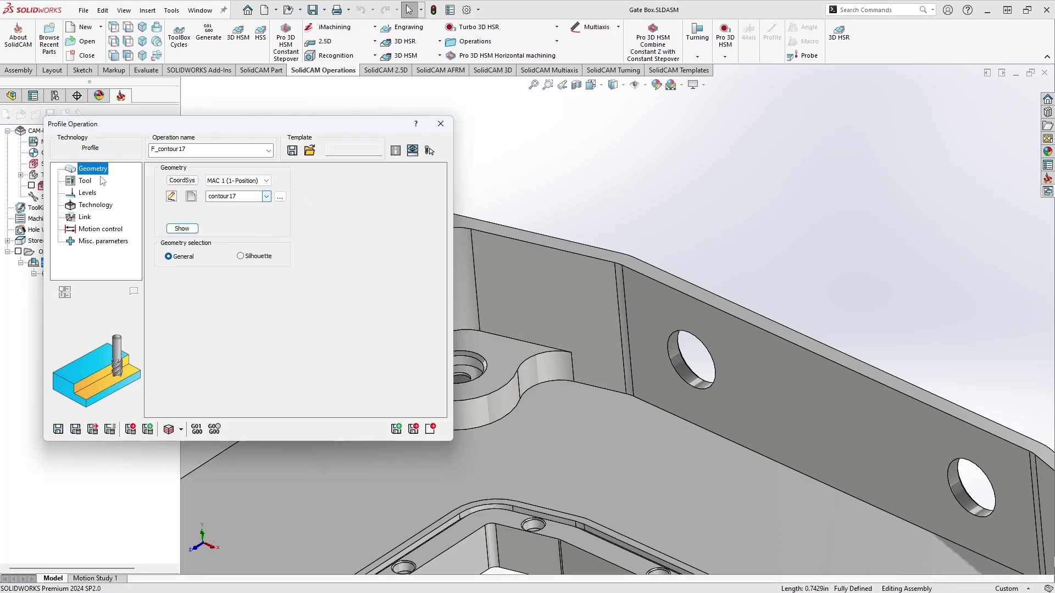
Assign tool 5, the 0.25 in end mill, to the Profile operation and review its feed, spin and coolant data
{"action": "left_click", "coordinate": [78, 181]}
{"action": "left_click", "coordinate": [217, 363]}
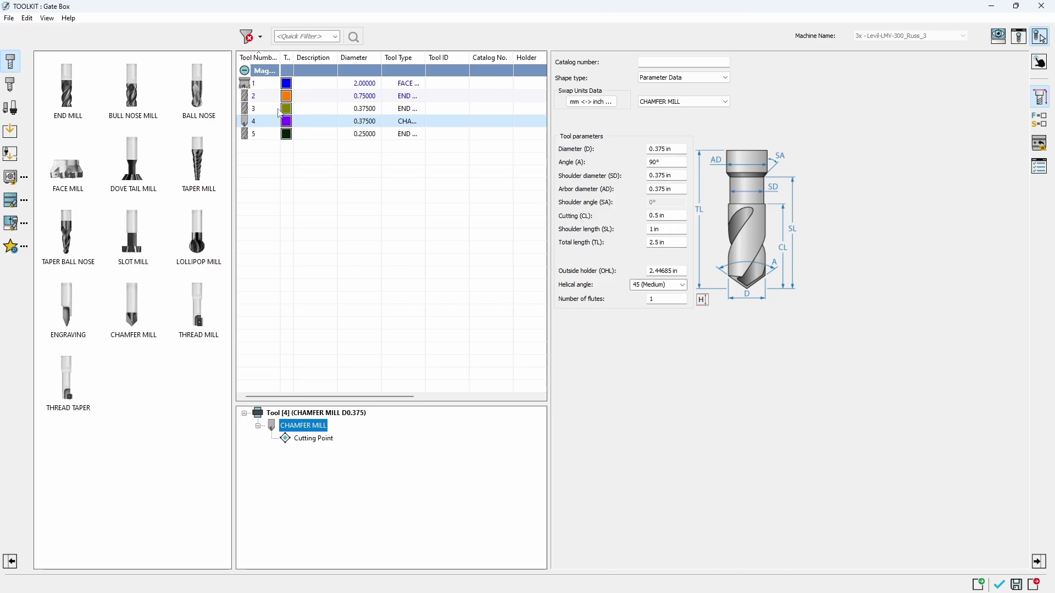
{"action": "double_click", "coordinate": [269, 135]}
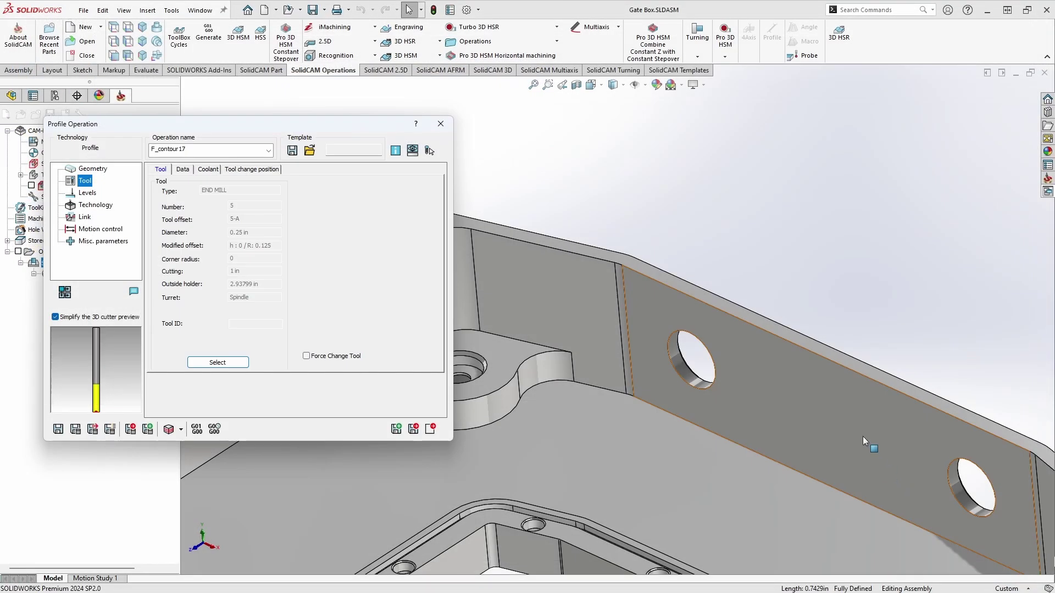
{"action": "left_click", "coordinate": [182, 170]}
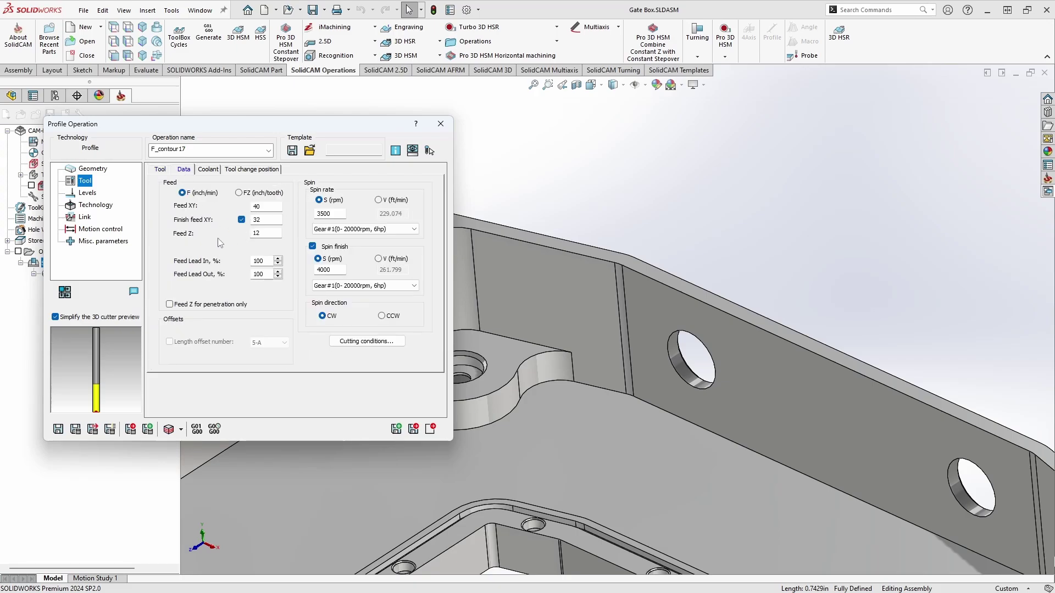
{"action": "left_click", "coordinate": [209, 171]}
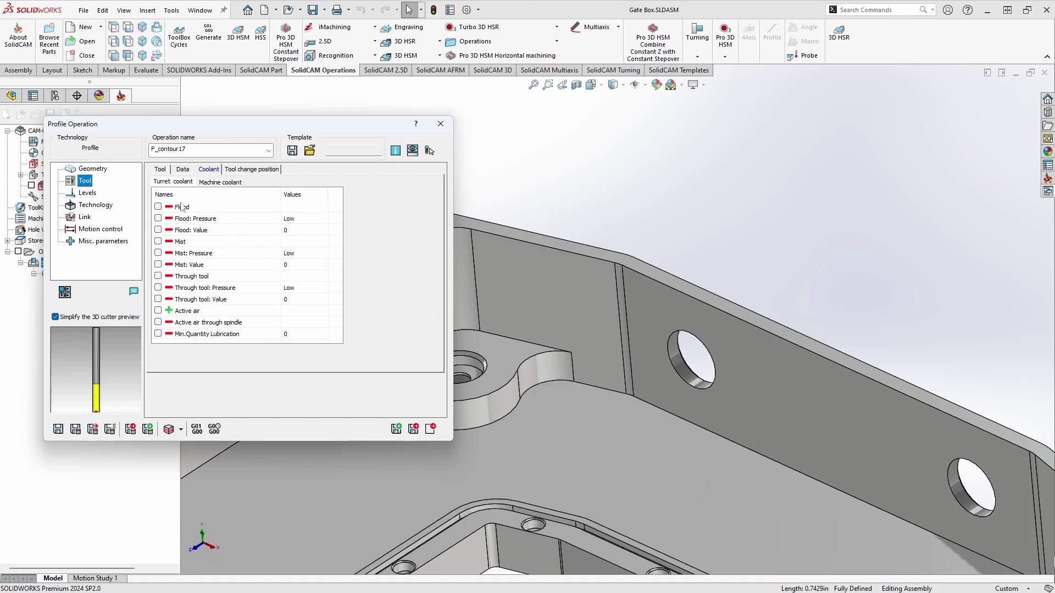
Review the operation's milling levels and the reference options for the upper level
{"action": "left_click", "coordinate": [87, 193]}
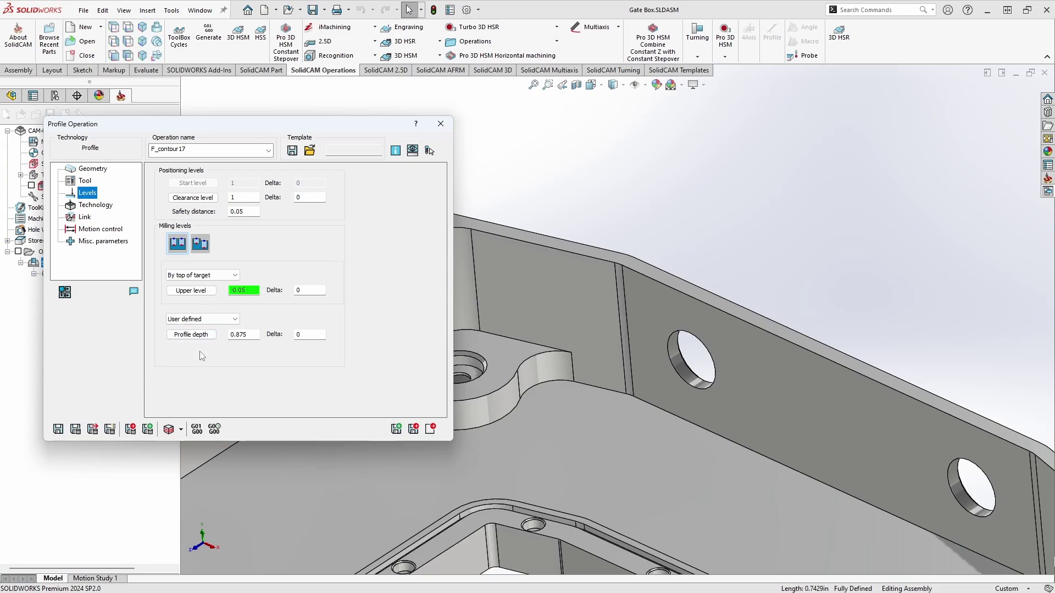
{"action": "left_click", "coordinate": [201, 275]}
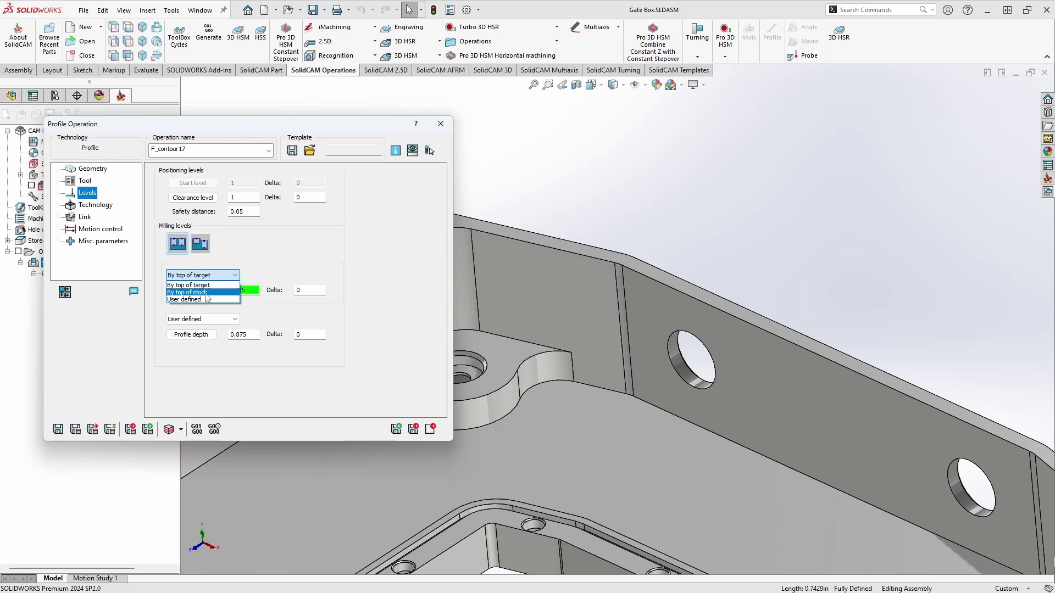
{"action": "key", "text": "Escape"}
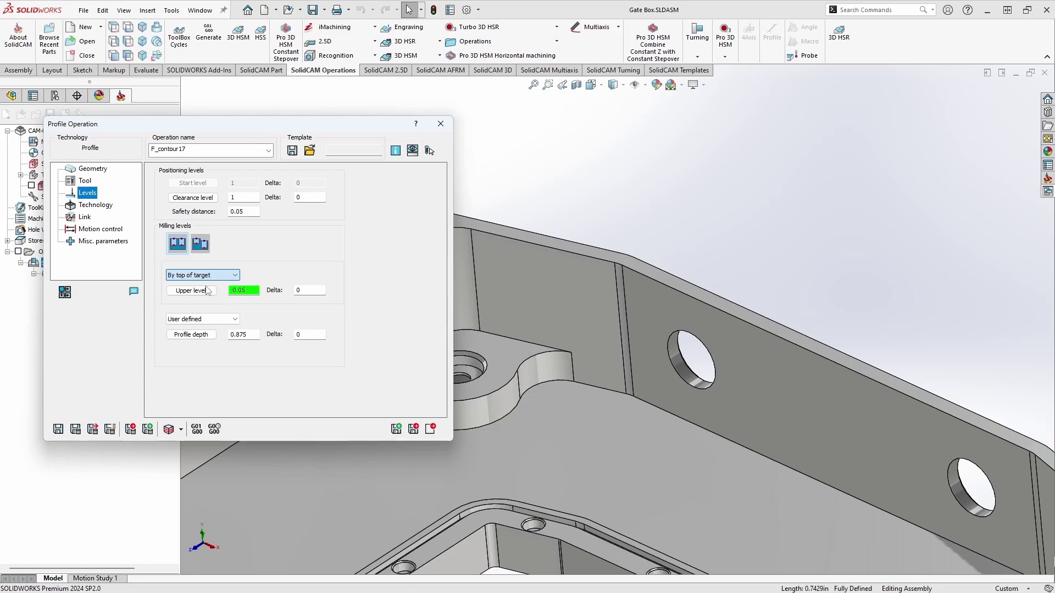
{"action": "left_click", "coordinate": [207, 290]}
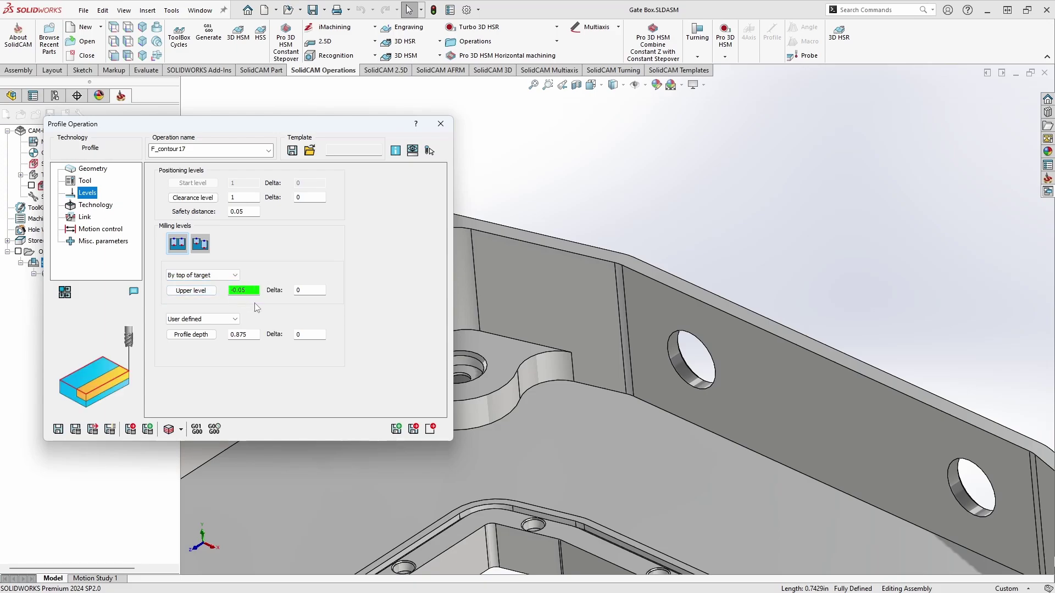
{"action": "scroll", "coordinate": [531, 411], "scroll_direction": "up", "scroll_amount": 5}
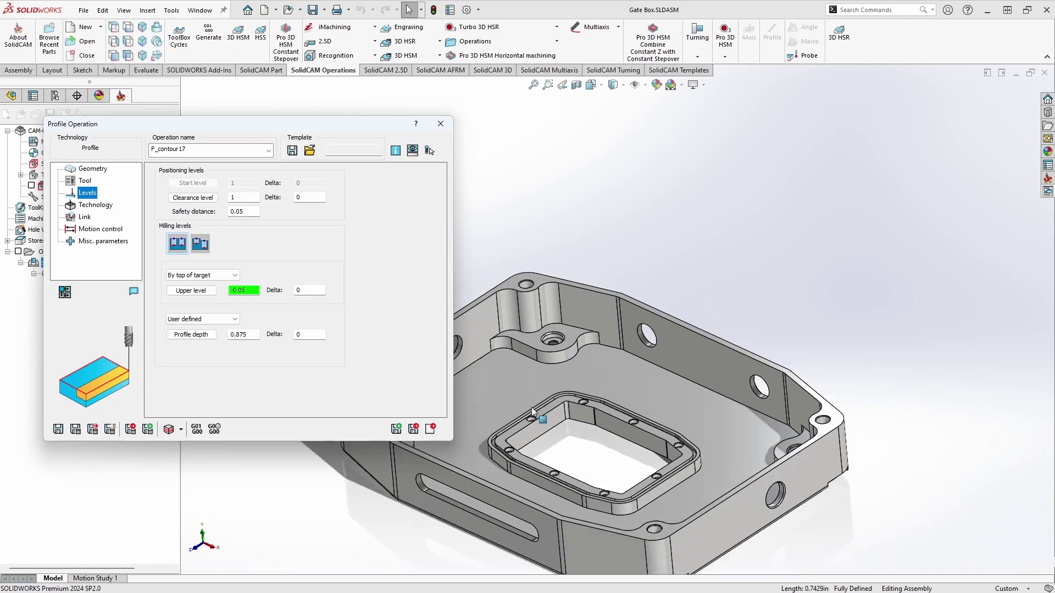
{"action": "middle_click_drag", "start_coordinate": [532, 411], "coordinate": [519, 360]}
Define the profile depth by the bottom of the target
{"action": "left_click", "coordinate": [218, 319]}
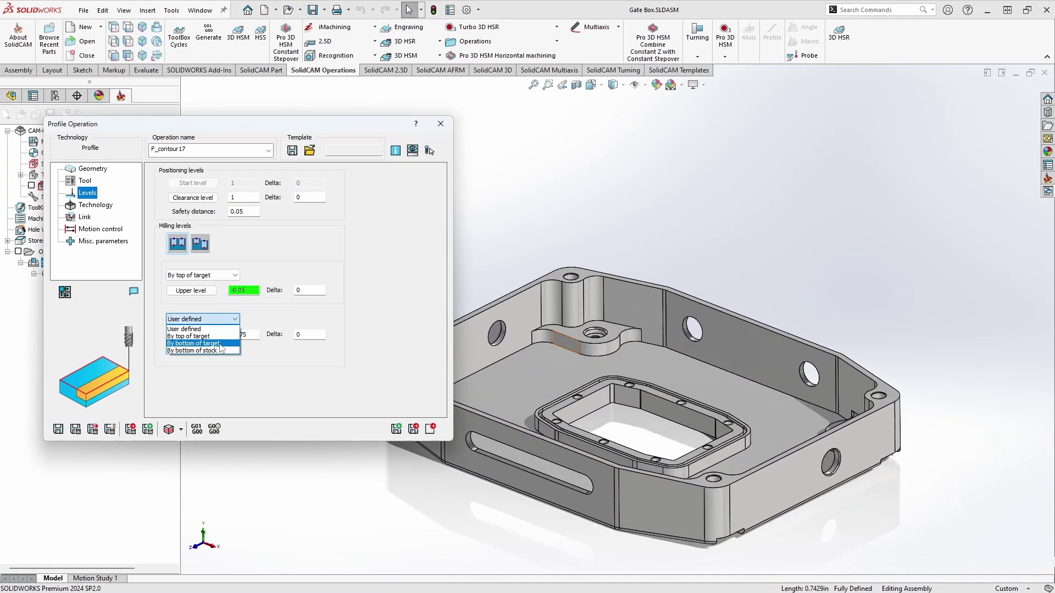
{"action": "left_click", "coordinate": [219, 344]}
{"action": "middle_click_drag", "start_coordinate": [446, 504], "coordinate": [648, 330]}
{"action": "scroll", "coordinate": [675, 302], "scroll_direction": "up", "scroll_amount": 3}
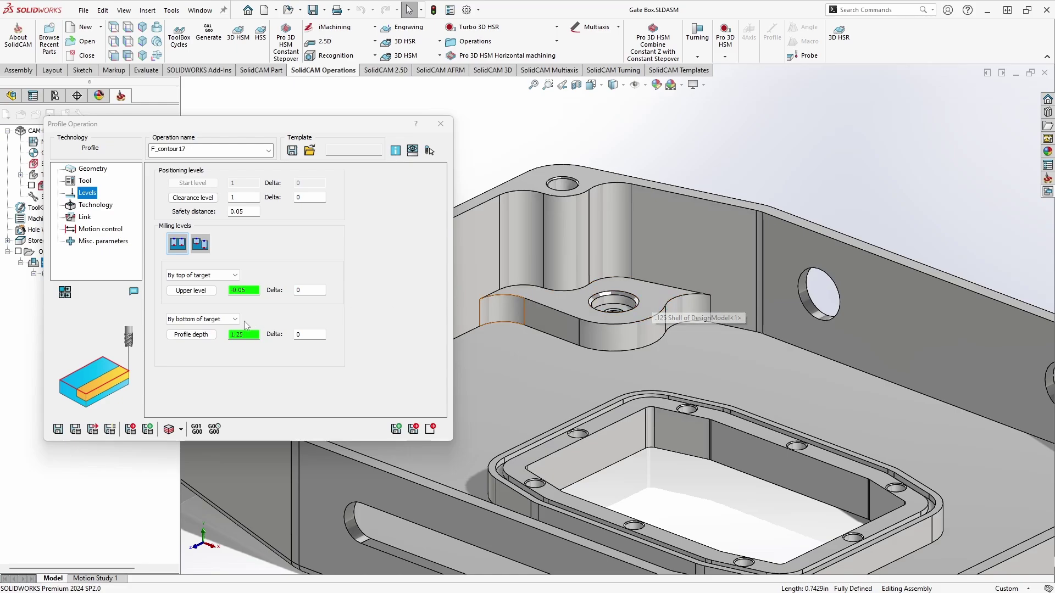
Set the profile depth to a user-defined value of 0.875
{"action": "left_click", "coordinate": [256, 335]}
{"action": "key", "text": "BackSpace"}
{"action": "key", "text": "BackSpace"}
{"action": "key", "text": "BackSpace"}
{"action": "key", "text": "BackSpace"}
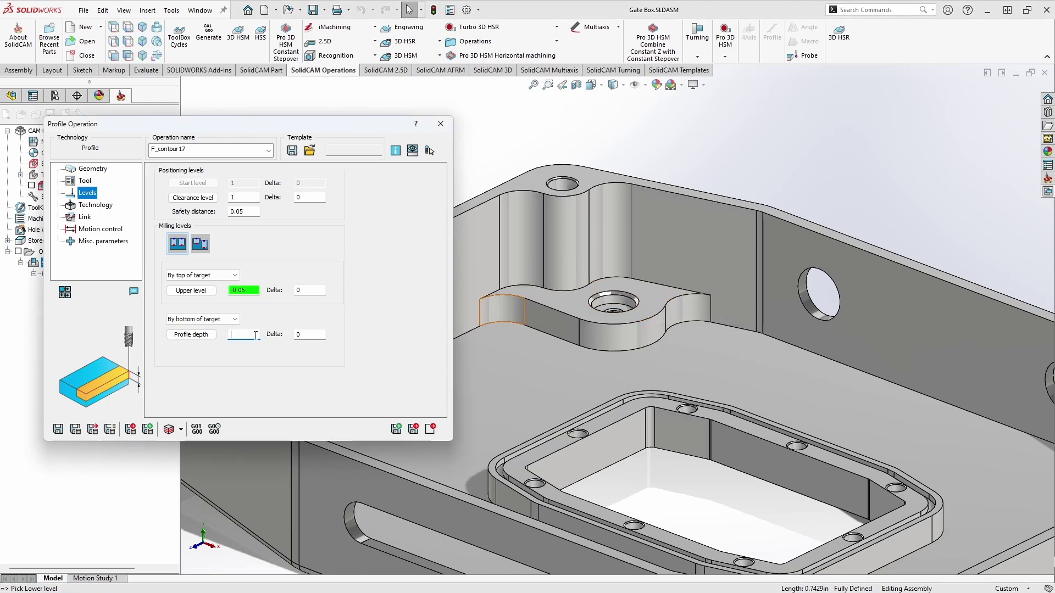
{"action": "type", "text": ".875"}
{"action": "key", "text": "Tab"}
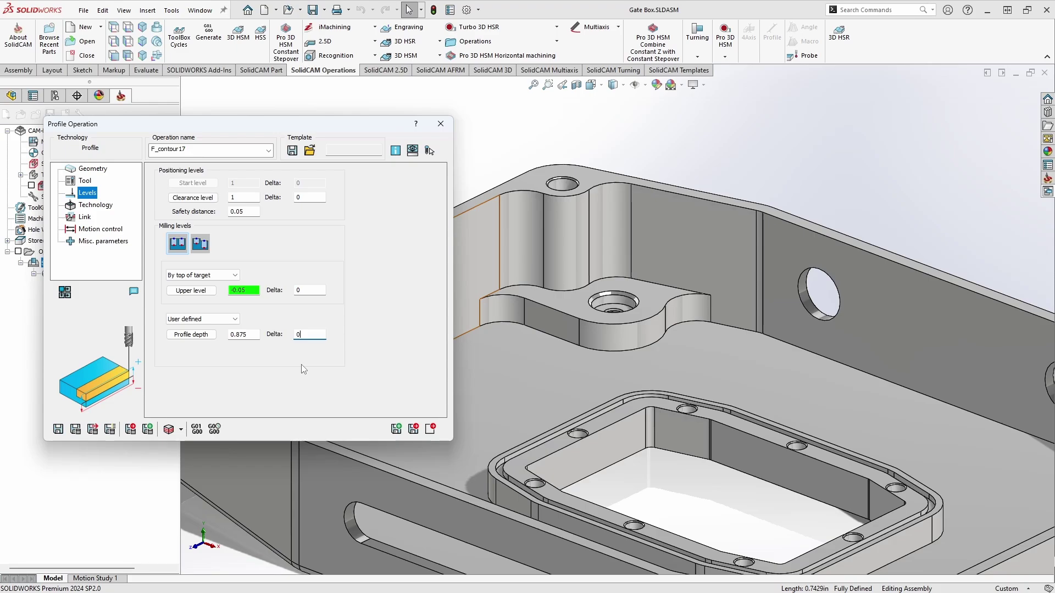
Define the profile depth associatively from the top face of the corner boss
{"action": "left_click", "coordinate": [191, 334]}
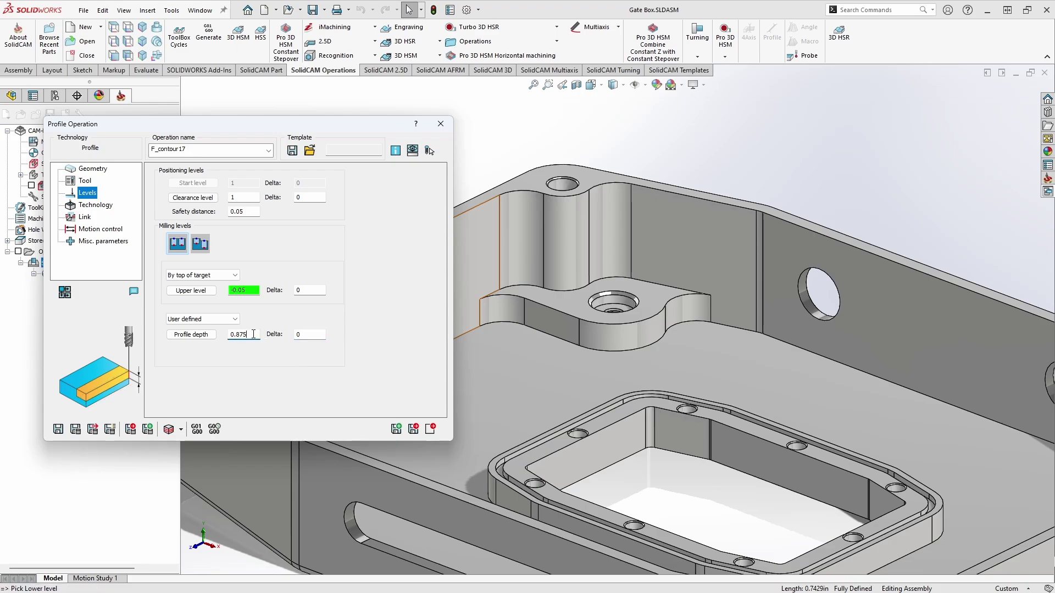
{"action": "left_click", "coordinate": [566, 302]}
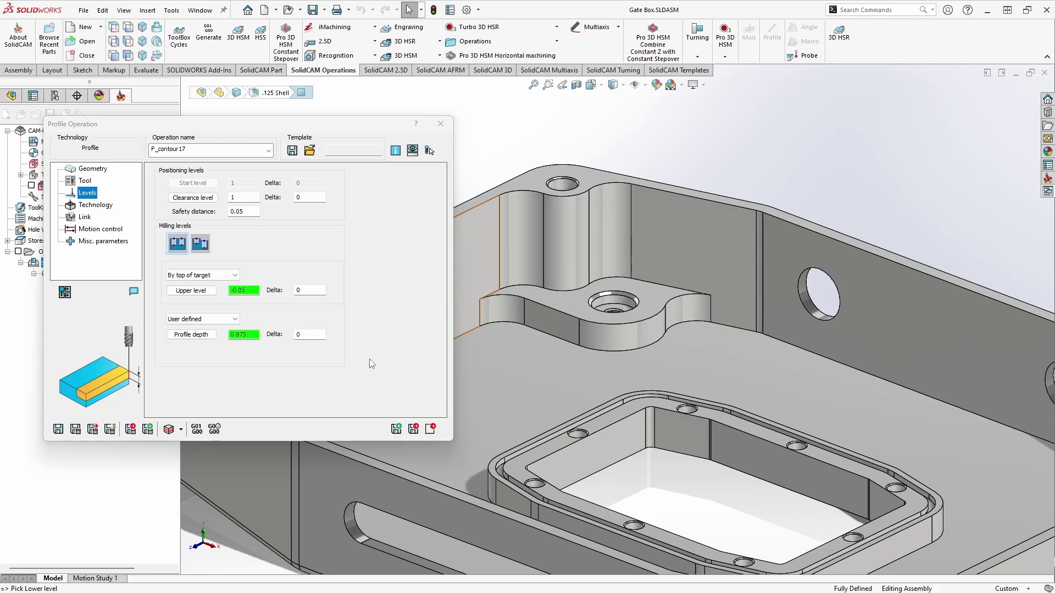
Try a profile depth delta of -0.005 and reset the delta to 0
{"action": "left_click", "coordinate": [310, 334]}
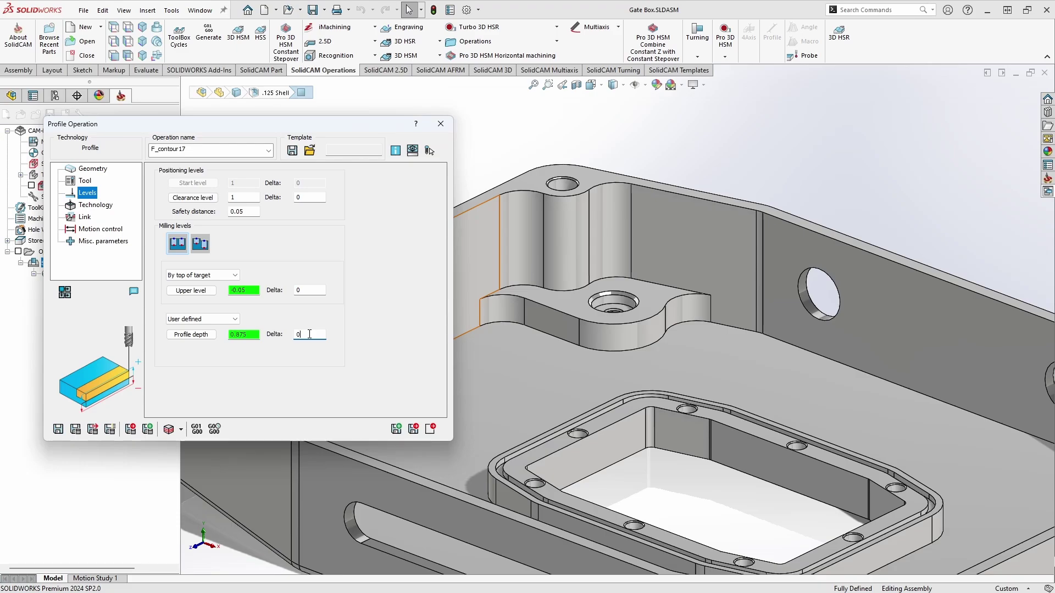
{"action": "type", "text": ".005"}
{"action": "key", "text": "Home"}
{"action": "type", "text": "-"}
{"action": "left_click_drag", "start_coordinate": [325, 334], "coordinate": [236, 350]}
{"action": "type", "text": "0"}
Go to the technology settings, save and calculate the Profile operation, and inspect its toolpath around the corner boss
{"action": "left_click", "coordinate": [96, 205]}
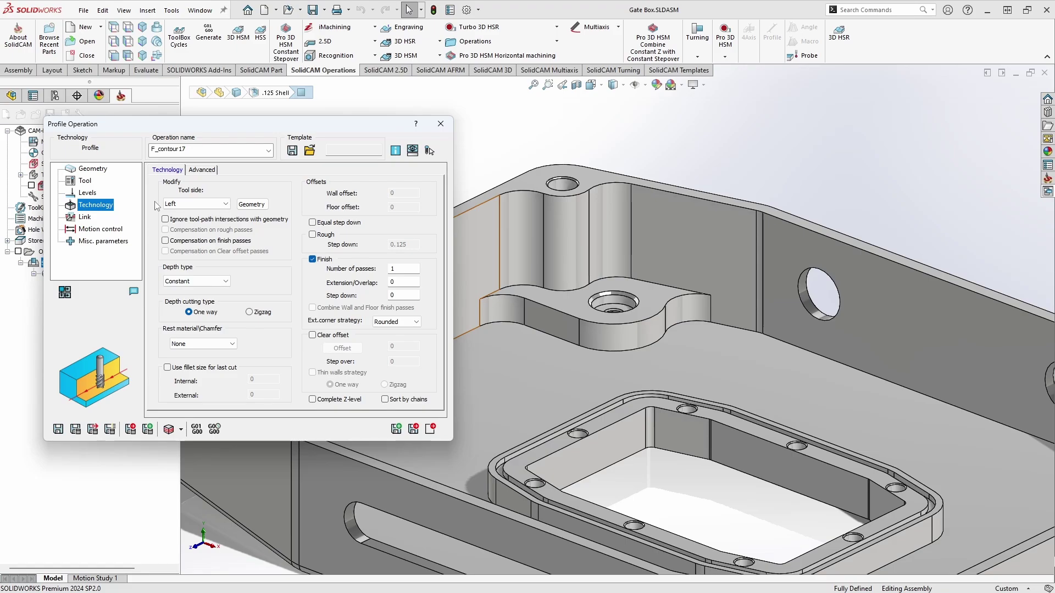
{"action": "key", "text": "ctrl+7"}
{"action": "scroll", "coordinate": [630, 299], "scroll_direction": "down", "scroll_amount": 5}
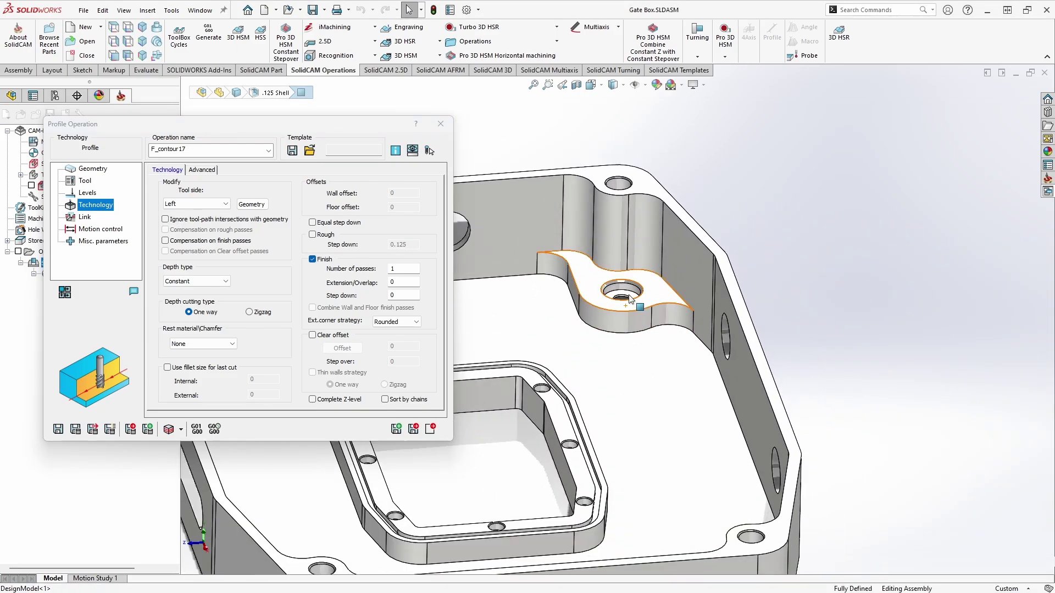
{"action": "middle_click_drag", "start_coordinate": [630, 299], "coordinate": [661, 344]}
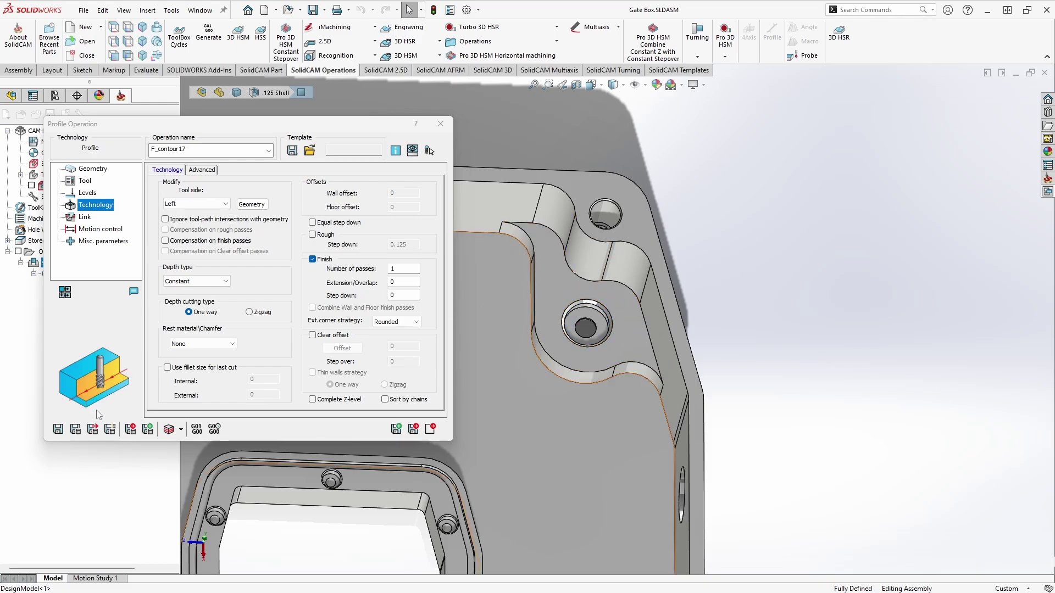
{"action": "left_click", "coordinate": [77, 430]}
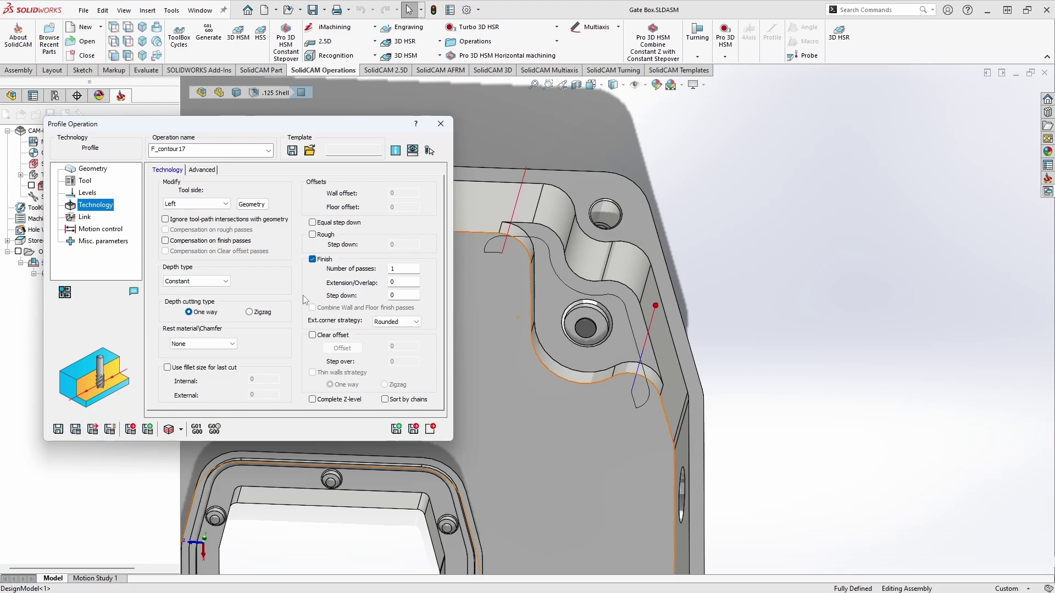
{"action": "scroll", "coordinate": [654, 393], "scroll_direction": "up", "scroll_amount": 2}
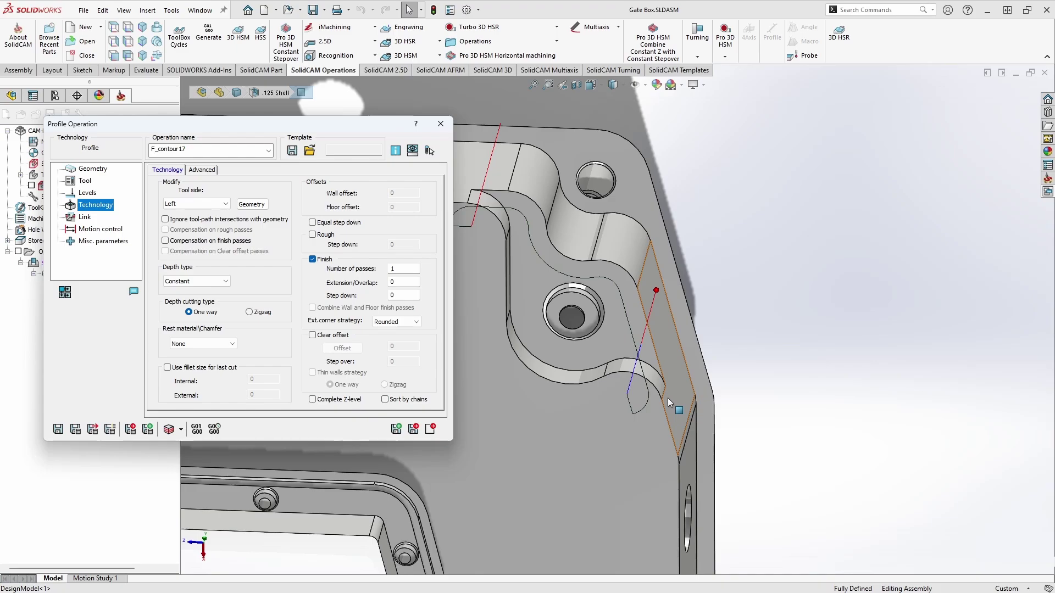
Extend the contour chain by 0.1 at its start and 0.25 at its end in the operation's modified geometry
{"action": "left_click", "coordinate": [249, 204]}
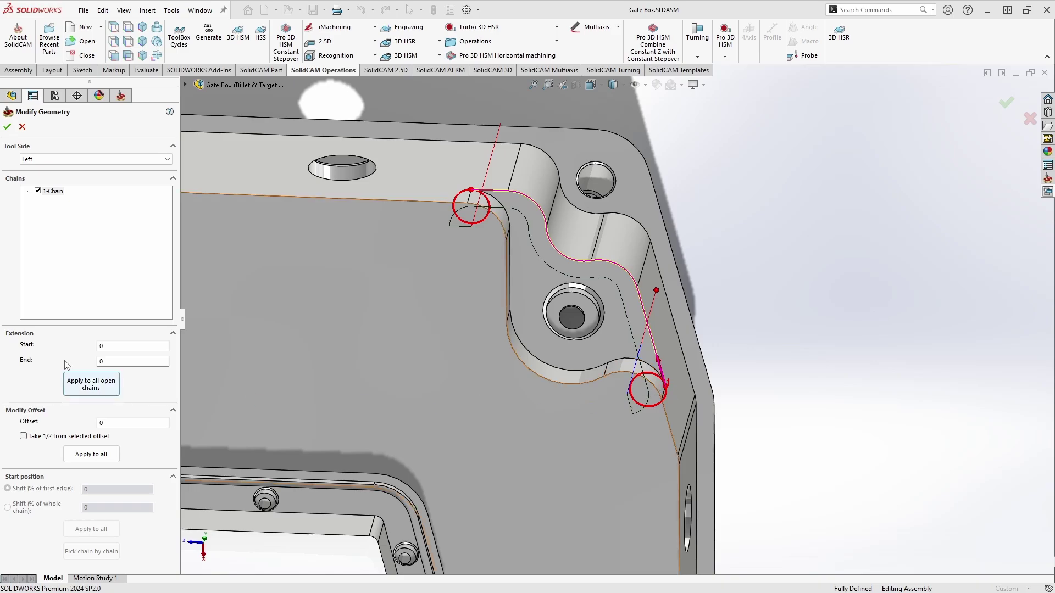
{"action": "left_click", "coordinate": [113, 347]}
{"action": "type", "text": "."}
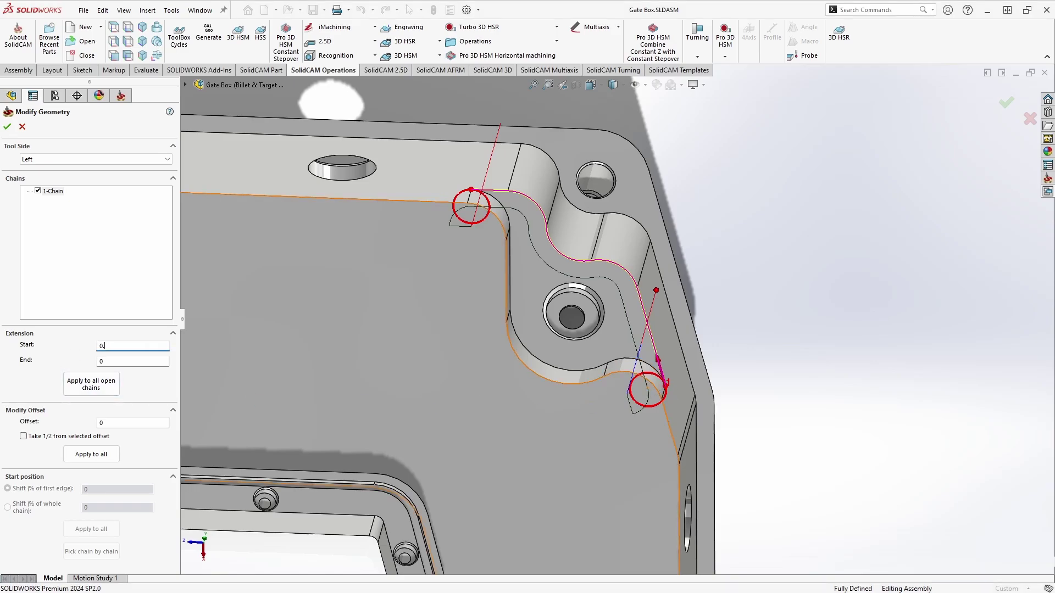
{"action": "type", "text": "1"}
{"action": "scroll", "coordinate": [671, 386], "scroll_direction": "down", "scroll_amount": 2}
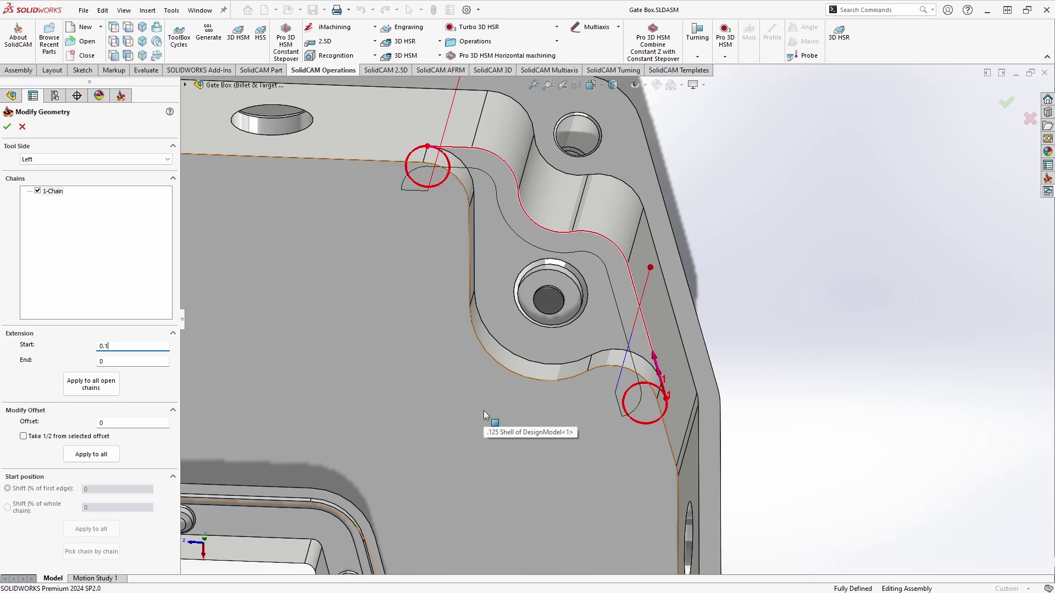
{"action": "left_click", "coordinate": [124, 361]}
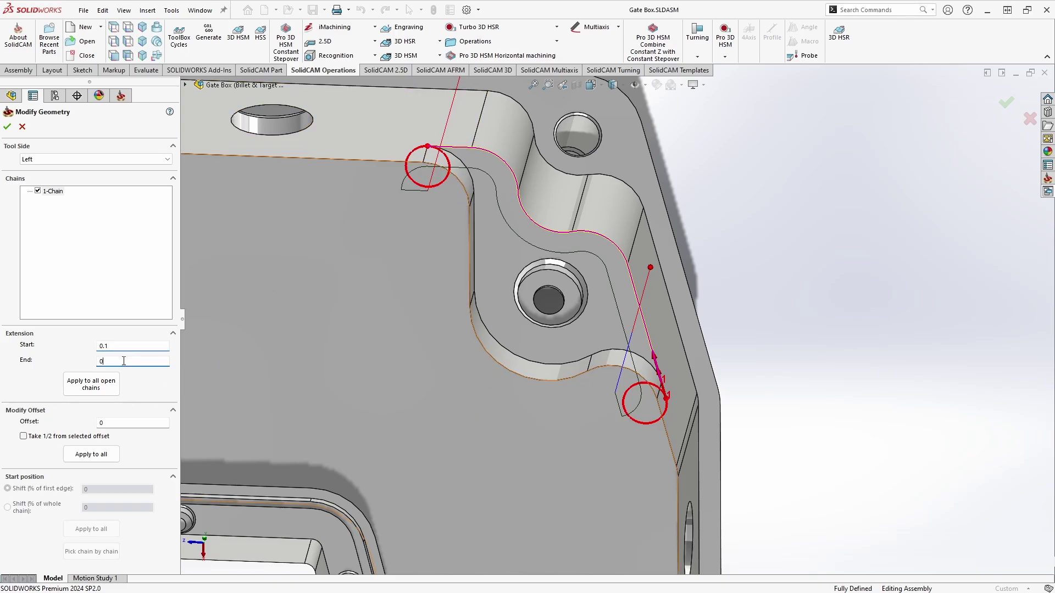
{"action": "type", "text": ".25"}
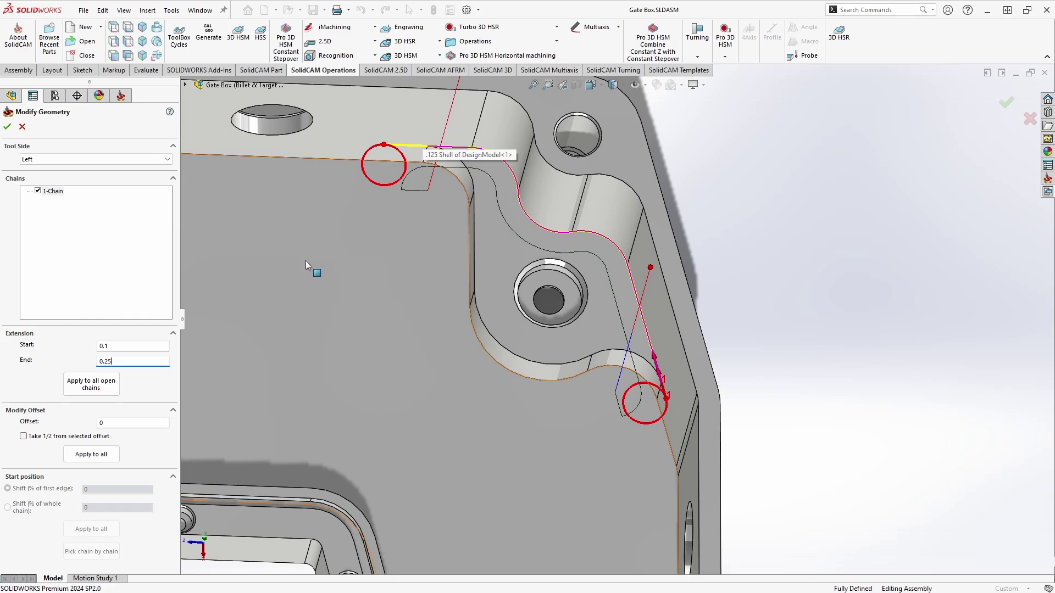
{"action": "type", "text": "f"}
{"action": "middle_click_drag", "start_coordinate": [306, 365], "coordinate": [497, 357]}
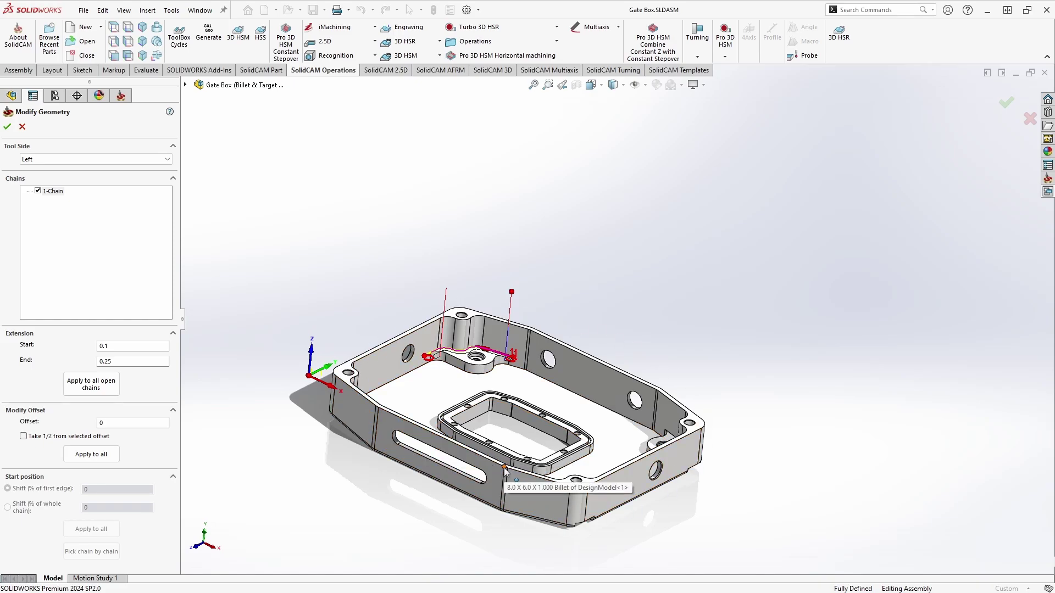
{"action": "scroll", "coordinate": [522, 448], "scroll_direction": "down", "scroll_amount": 3}
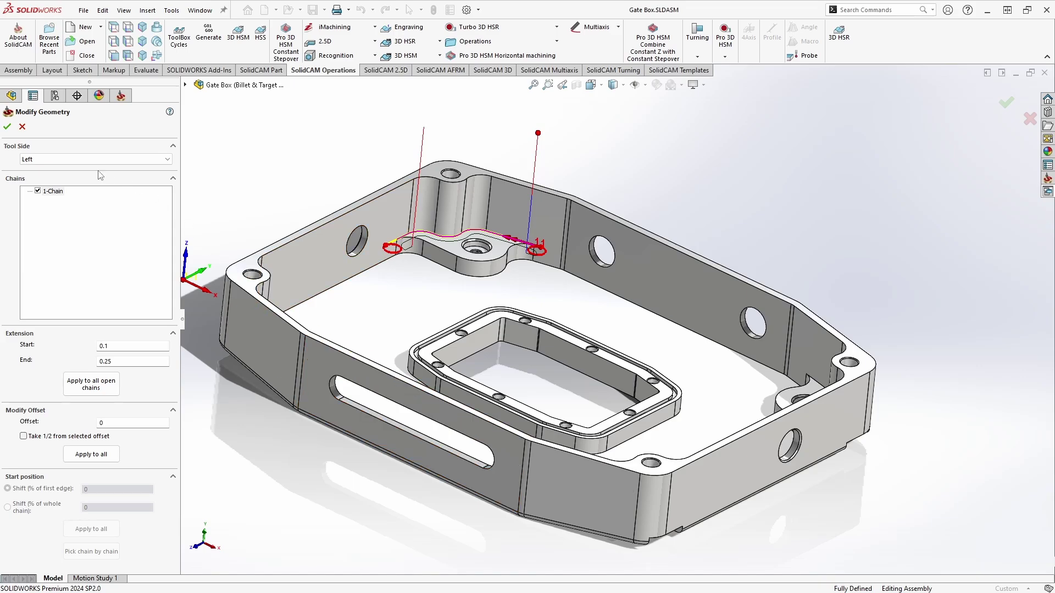
{"action": "left_click", "coordinate": [7, 126]}
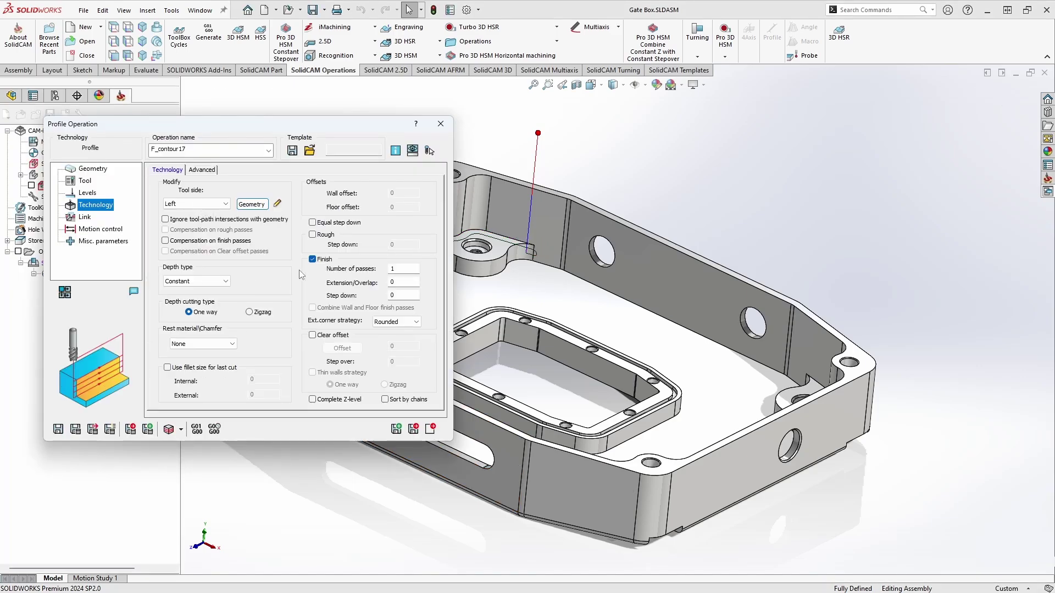
Enable rough passes with a wall offset of 0.1, and save and calculate the Profile operation
{"action": "left_click", "coordinate": [312, 234]}
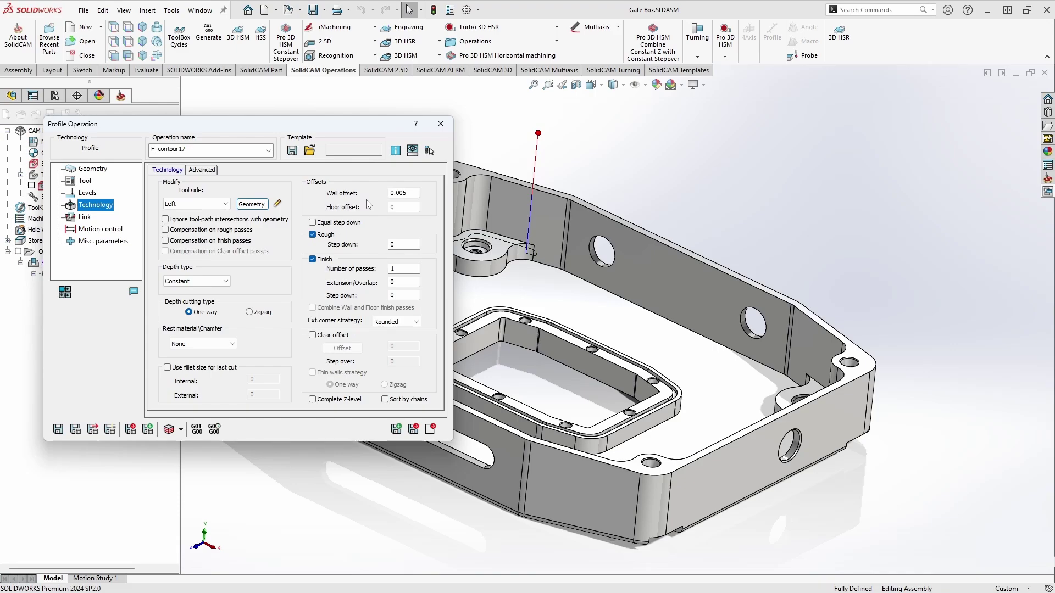
{"action": "mouse_move", "coordinate": [414, 194]}
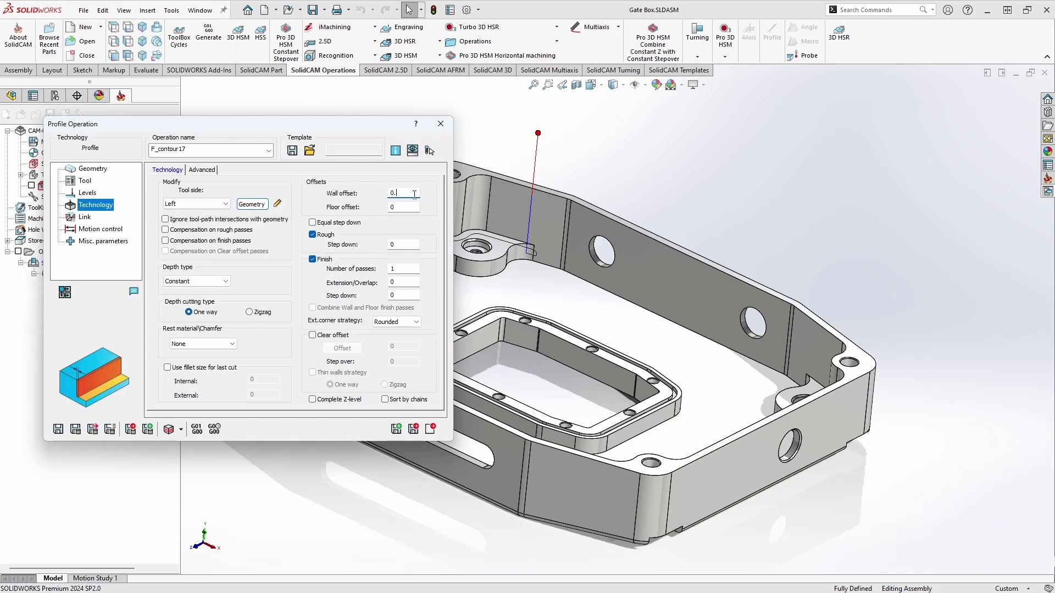
{"action": "left_click", "coordinate": [76, 428]}
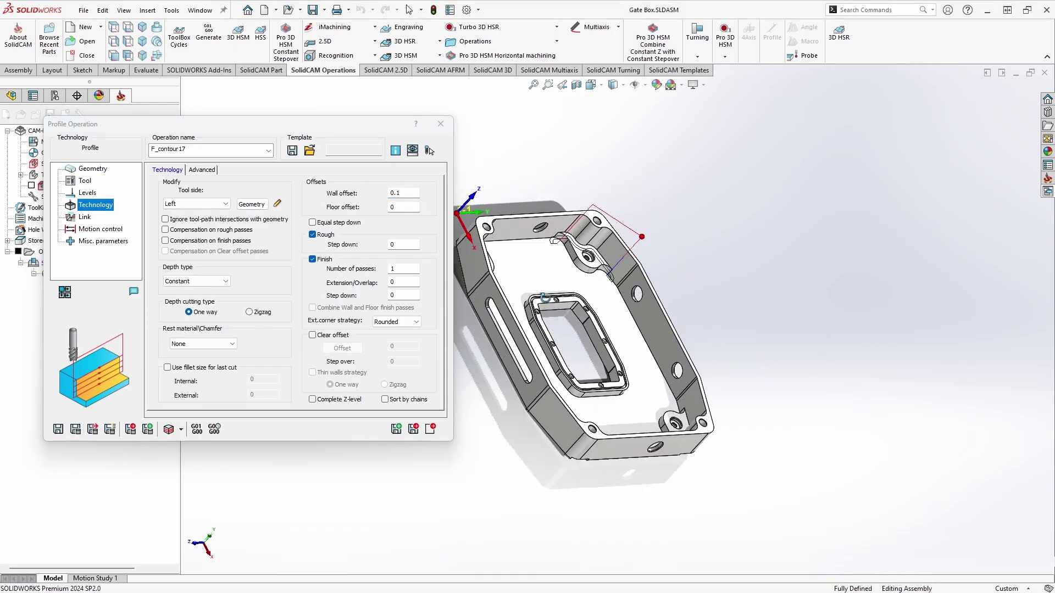
{"action": "scroll", "coordinate": [714, 238], "scroll_direction": "down", "scroll_amount": 5}
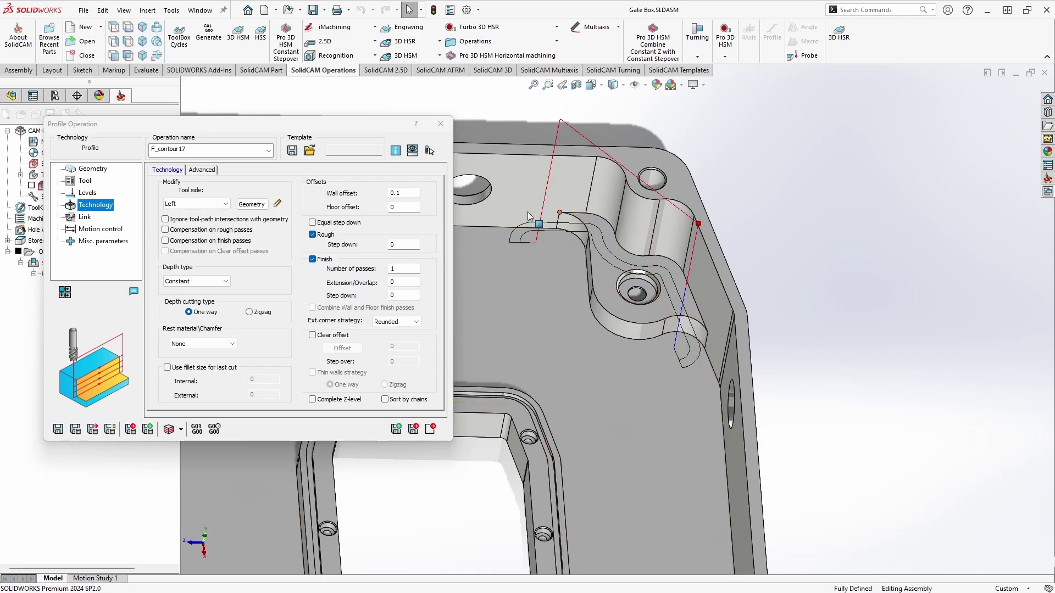
Set the rough step down to 0.1, recalculate the operation, and inspect its toolpath at the corner boss
{"action": "left_click", "coordinate": [407, 245]}
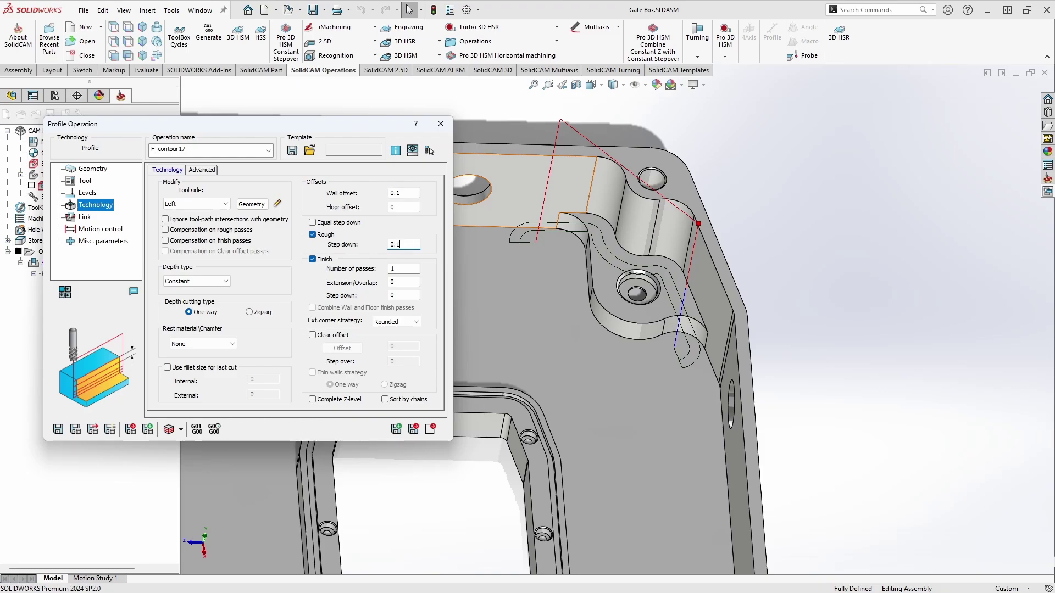
{"action": "left_click", "coordinate": [71, 431]}
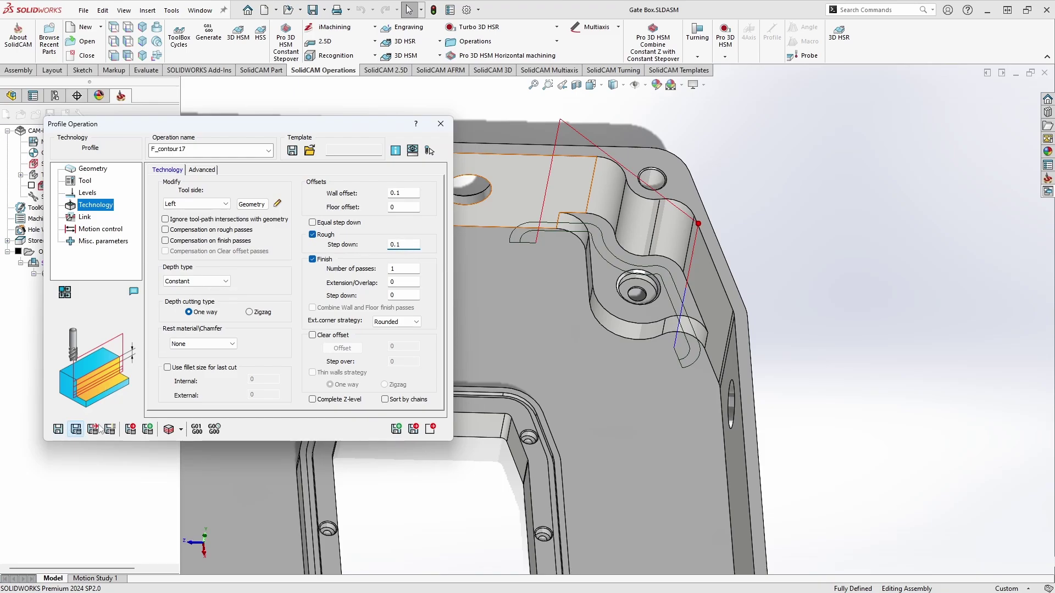
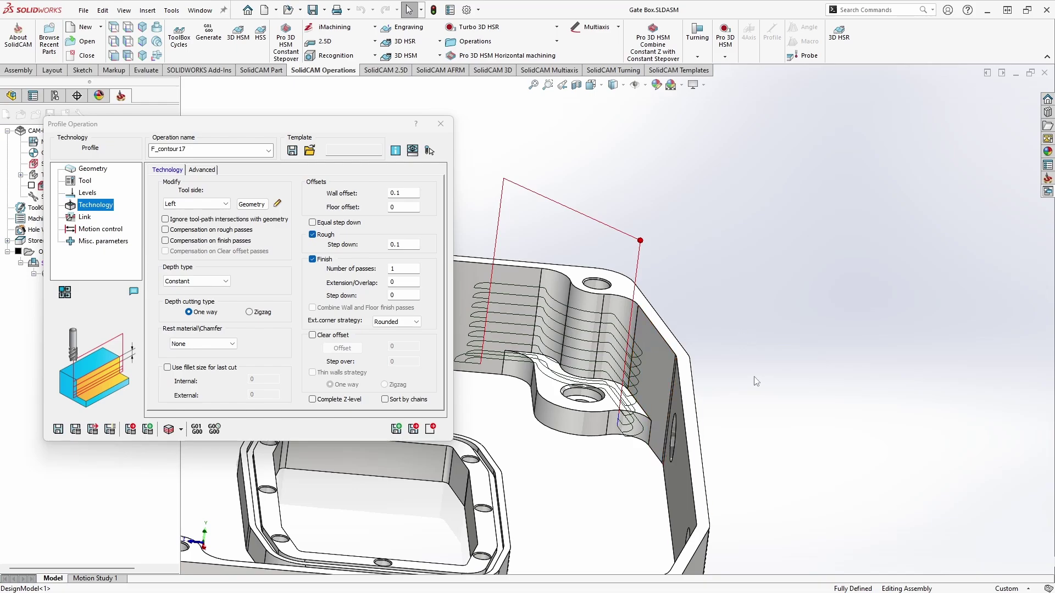
{"action": "scroll", "coordinate": [727, 386], "scroll_direction": "up", "scroll_amount": 5}
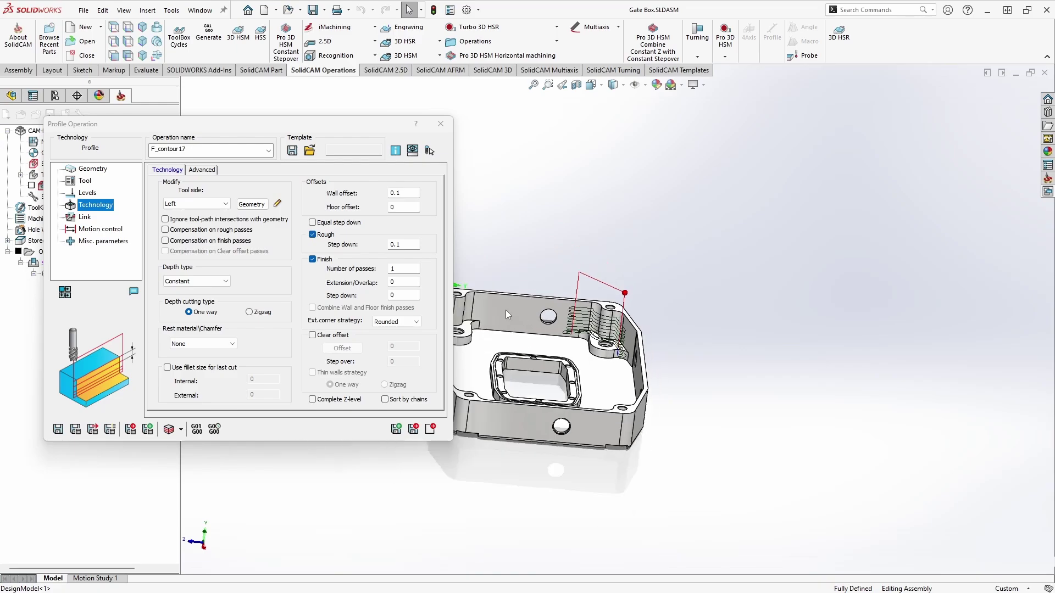
{"action": "middle_click_drag", "start_coordinate": [660, 396], "coordinate": [560, 283]}
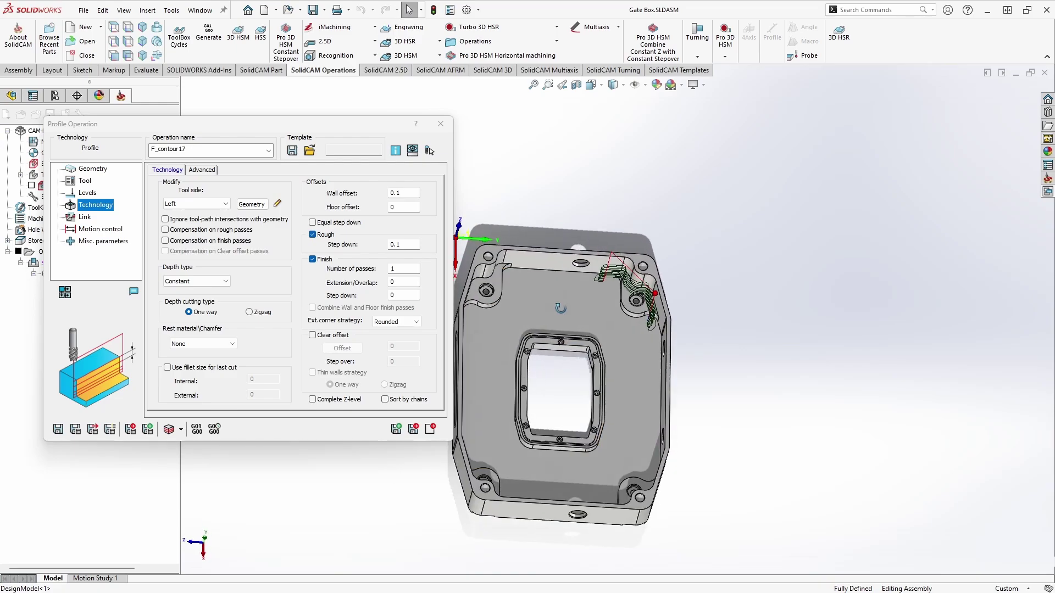
{"action": "scroll", "coordinate": [560, 283], "scroll_direction": "down", "scroll_amount": 3}
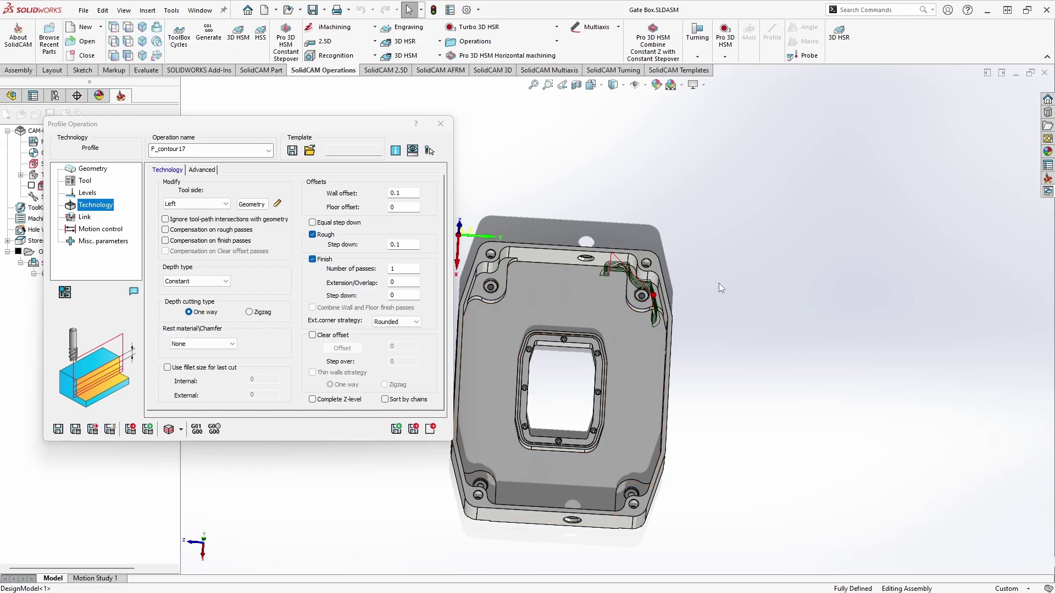
{"action": "scroll", "coordinate": [628, 291], "scroll_direction": "down", "scroll_amount": 4}
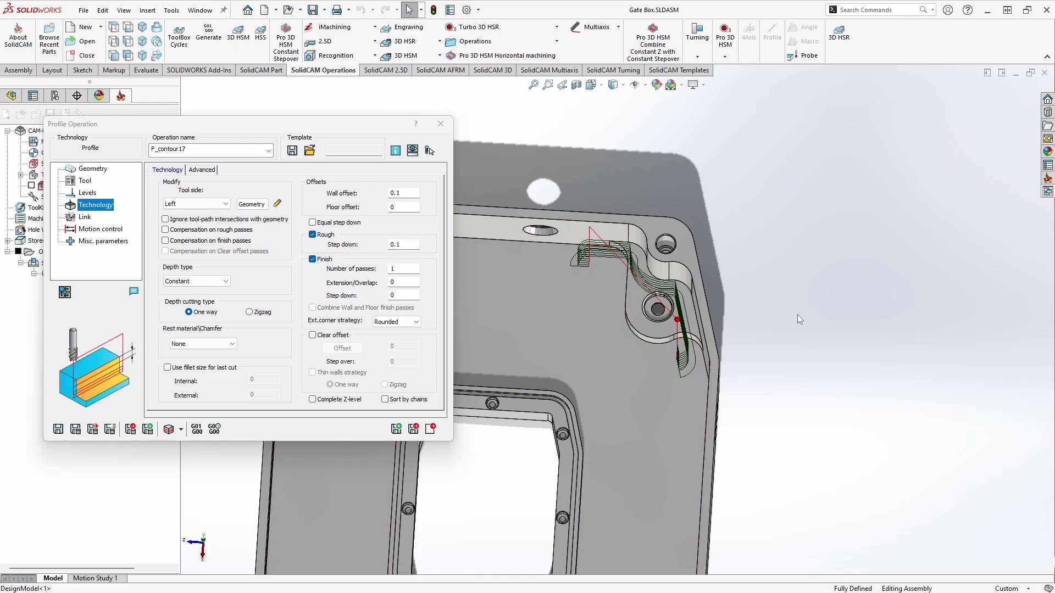
{"action": "middle_click_drag", "start_coordinate": [776, 321], "coordinate": [714, 308]}
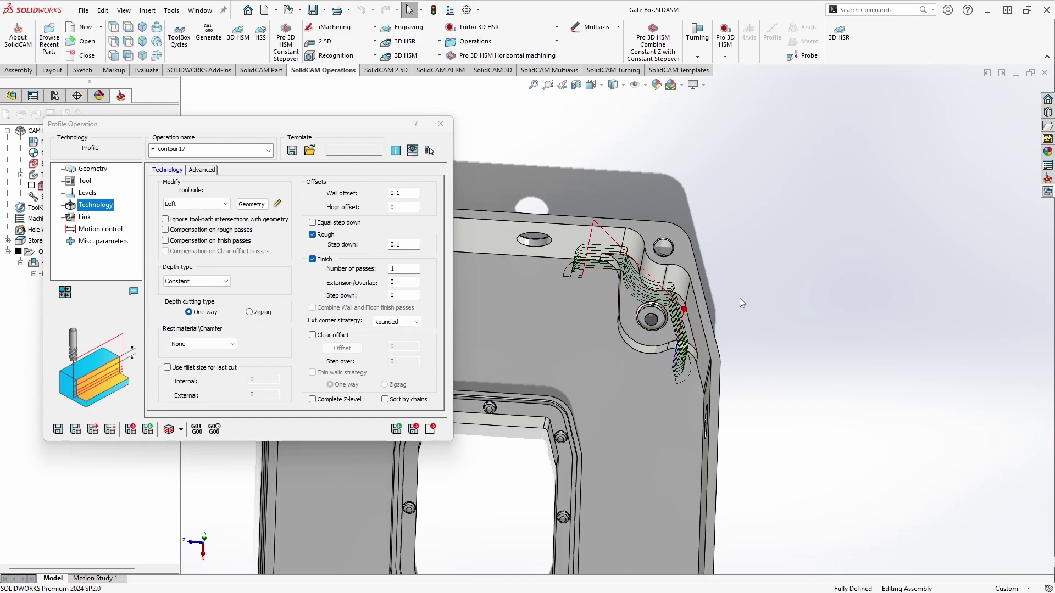
Enable Clear offset and define its distance by picking a point on the corner boss's curved outer edge
{"action": "left_click", "coordinate": [313, 335]}
{"action": "left_click", "coordinate": [342, 349]}
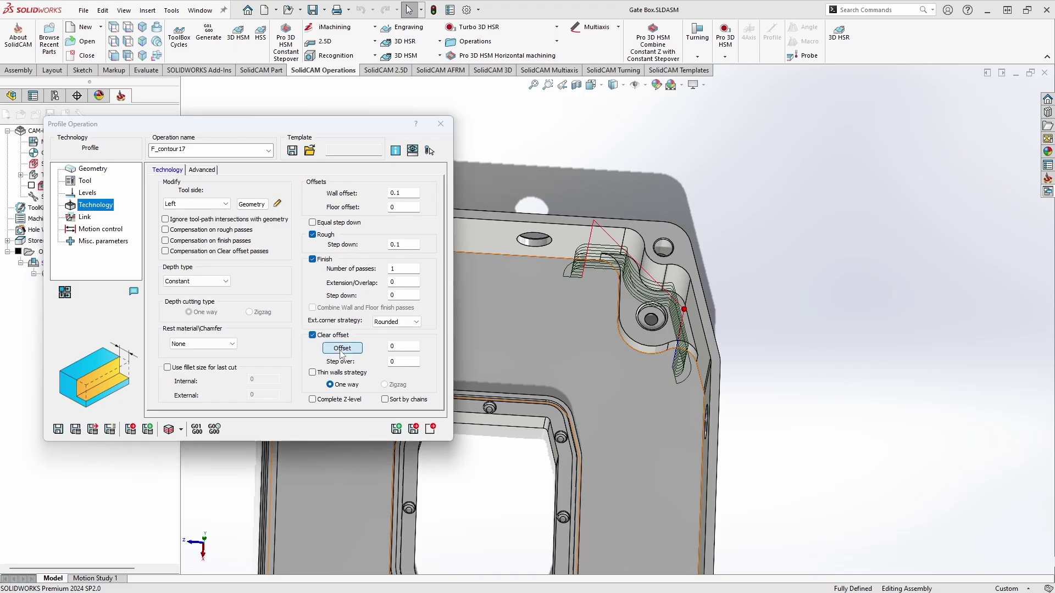
{"action": "scroll", "coordinate": [624, 318], "scroll_direction": "down", "scroll_amount": 5}
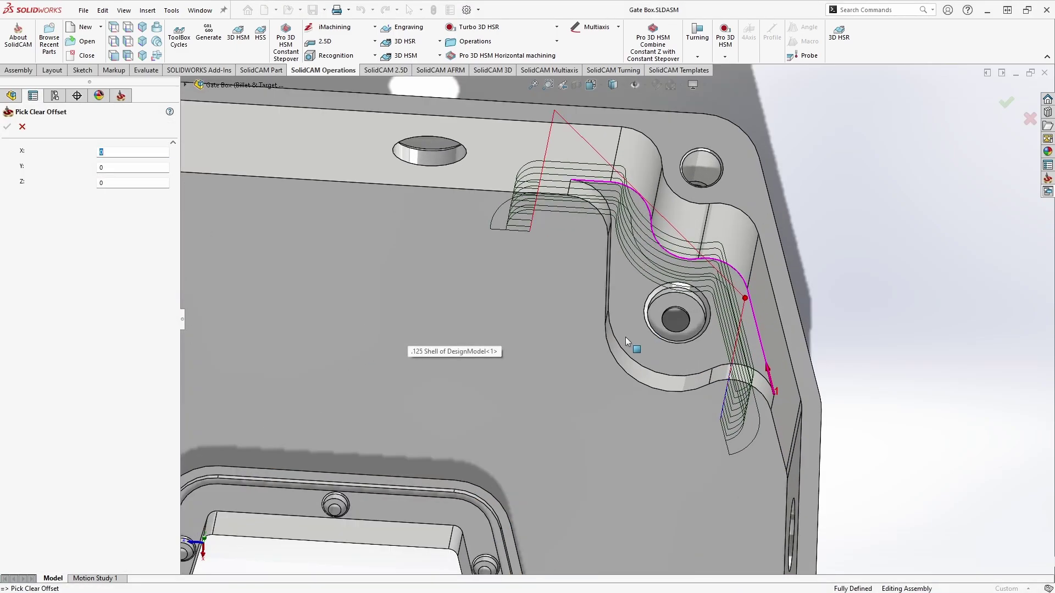
{"action": "left_click", "coordinate": [612, 334]}
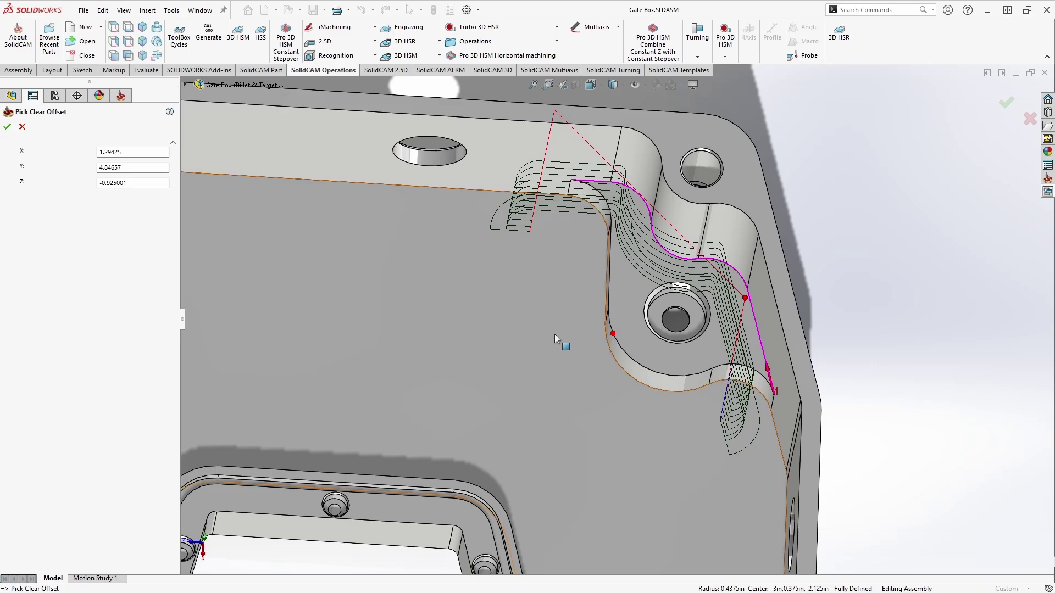
{"action": "left_click", "coordinate": [8, 126]}
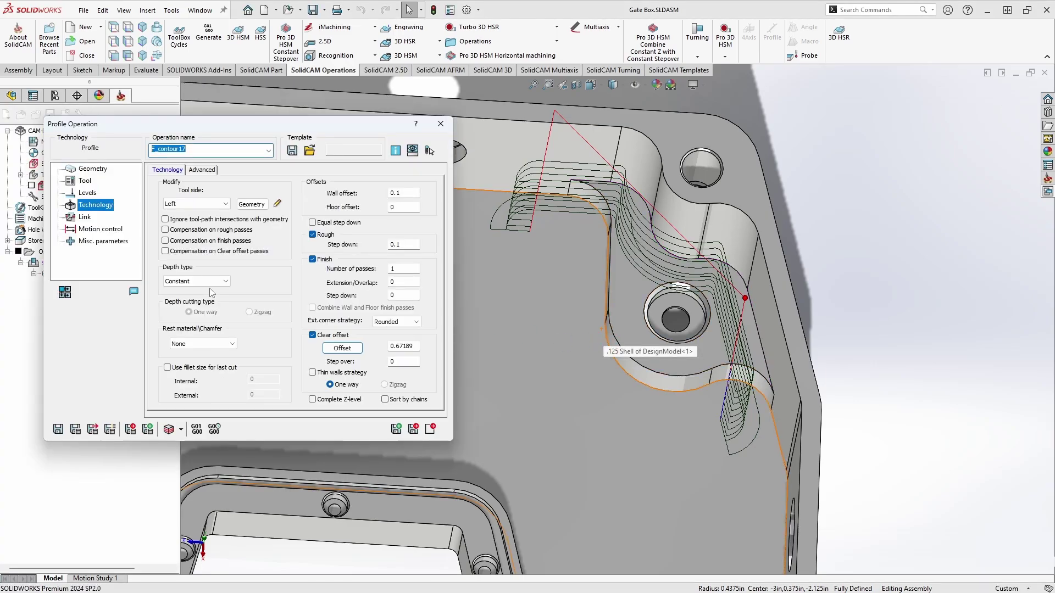
Set the clear offset step over to 0.1, and save and calculate the Profile operation
{"action": "left_click", "coordinate": [408, 363]}
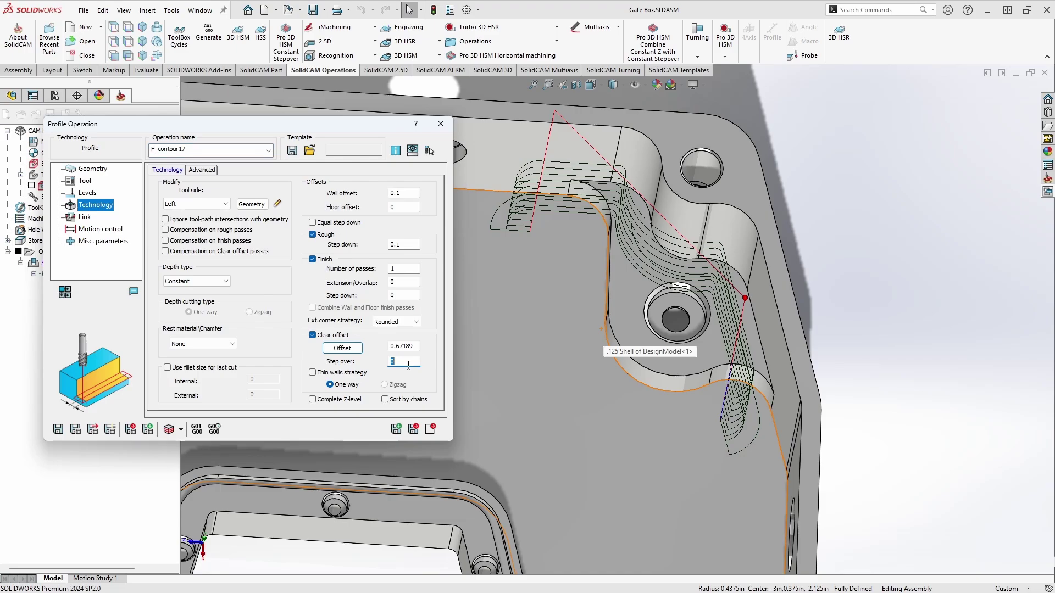
{"action": "type", "text": ".1"}
{"action": "left_click", "coordinate": [76, 429]}
{"action": "middle_click_drag", "start_coordinate": [836, 408], "coordinate": [622, 323]}
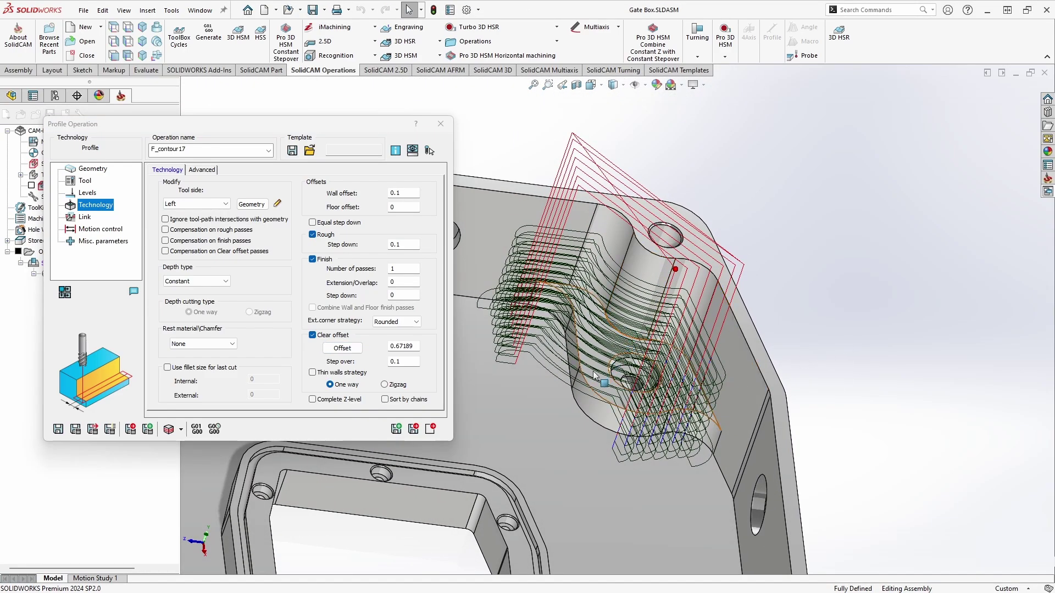
Disable the rough passes, recalculate the operation, and inspect the clear offset toolpath over the corner boss
{"action": "left_click", "coordinate": [312, 235]}
{"action": "left_click", "coordinate": [81, 433]}
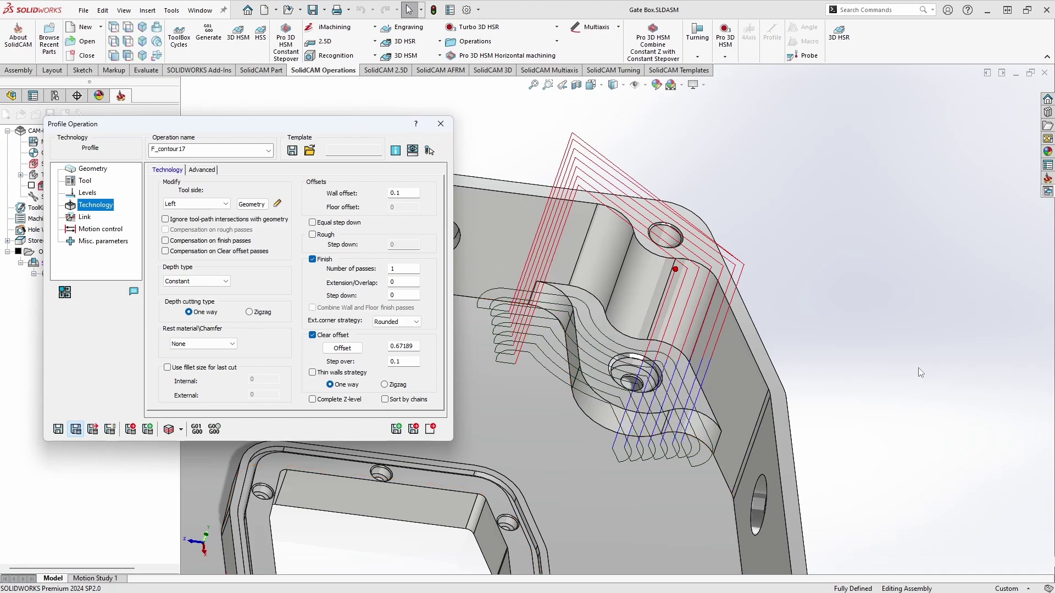
{"action": "middle_click_drag", "start_coordinate": [851, 360], "coordinate": [615, 319]}
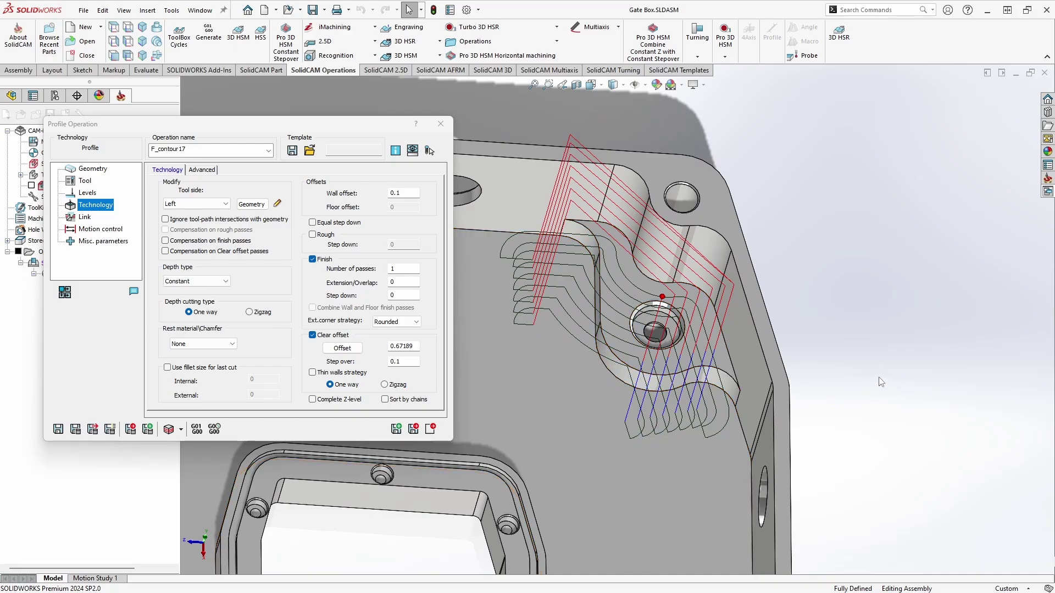
{"action": "middle_click_drag", "start_coordinate": [571, 379], "coordinate": [618, 374]}
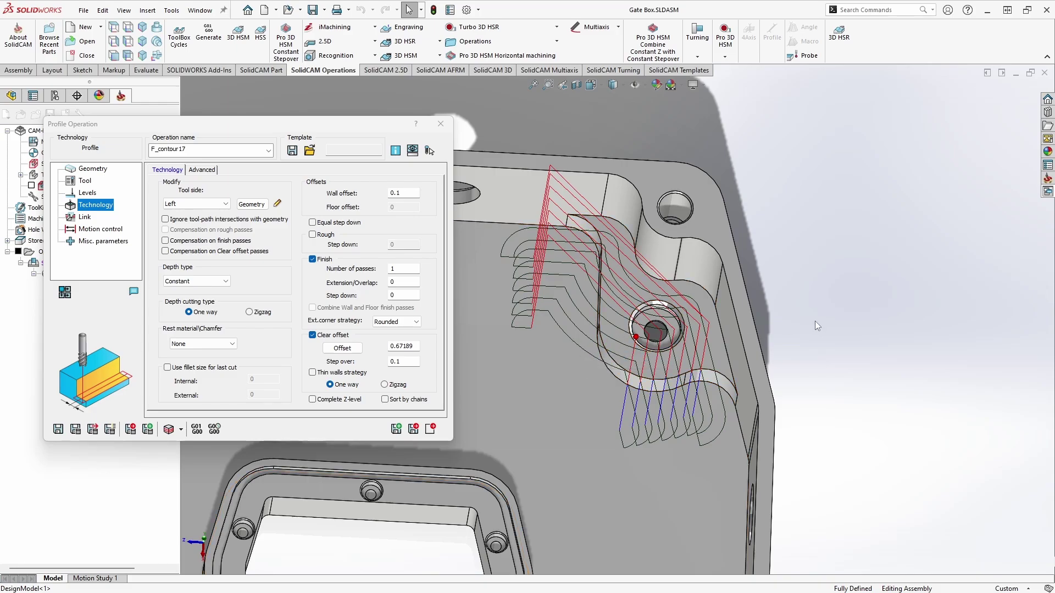
Turn off Clear offset, re-enable rough passes with a 0.1 step down, and recalculate the operation
{"action": "left_click", "coordinate": [312, 335]}
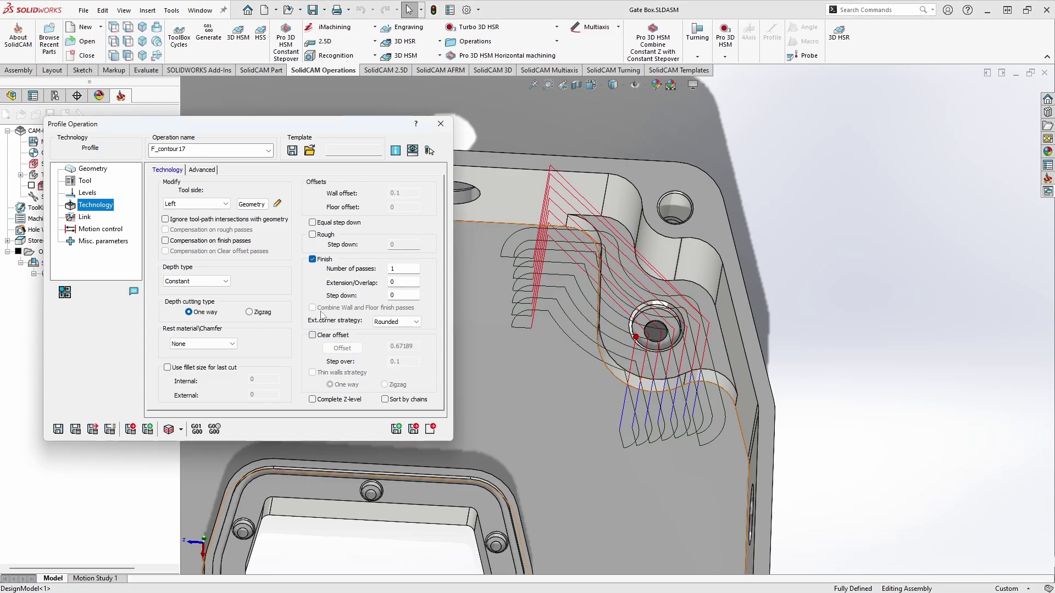
{"action": "left_click", "coordinate": [312, 236]}
{"action": "key", "text": "Tab"}
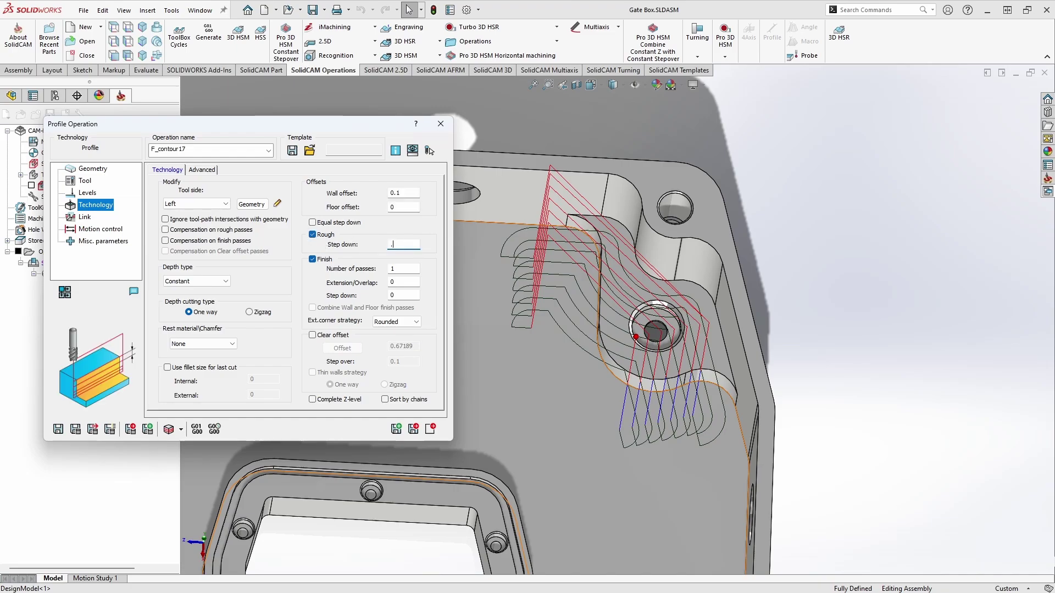
{"action": "left_click", "coordinate": [81, 432]}
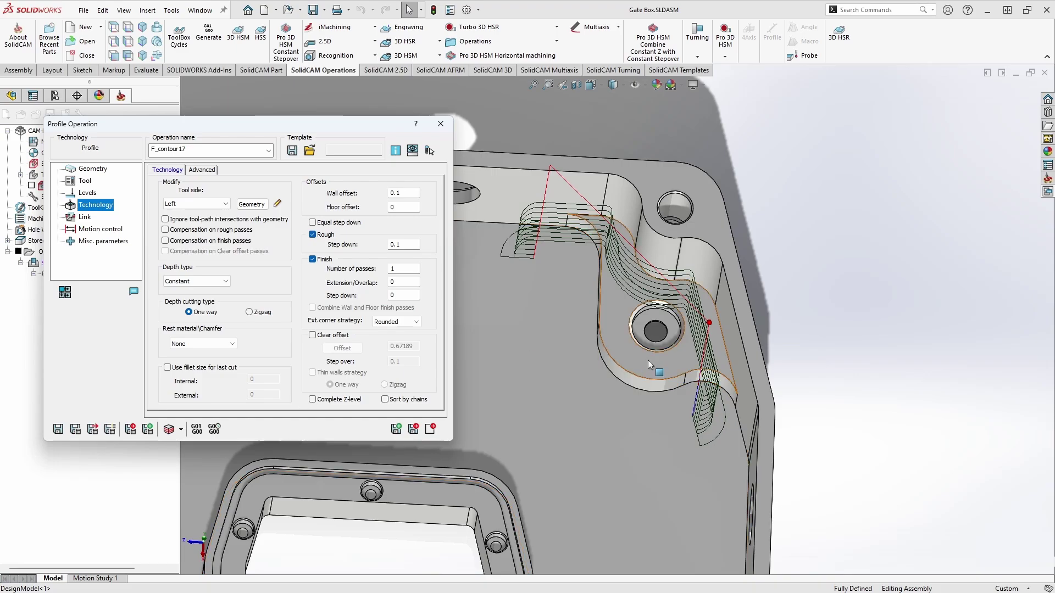
{"action": "middle_click_drag", "start_coordinate": [649, 364], "coordinate": [714, 322]}
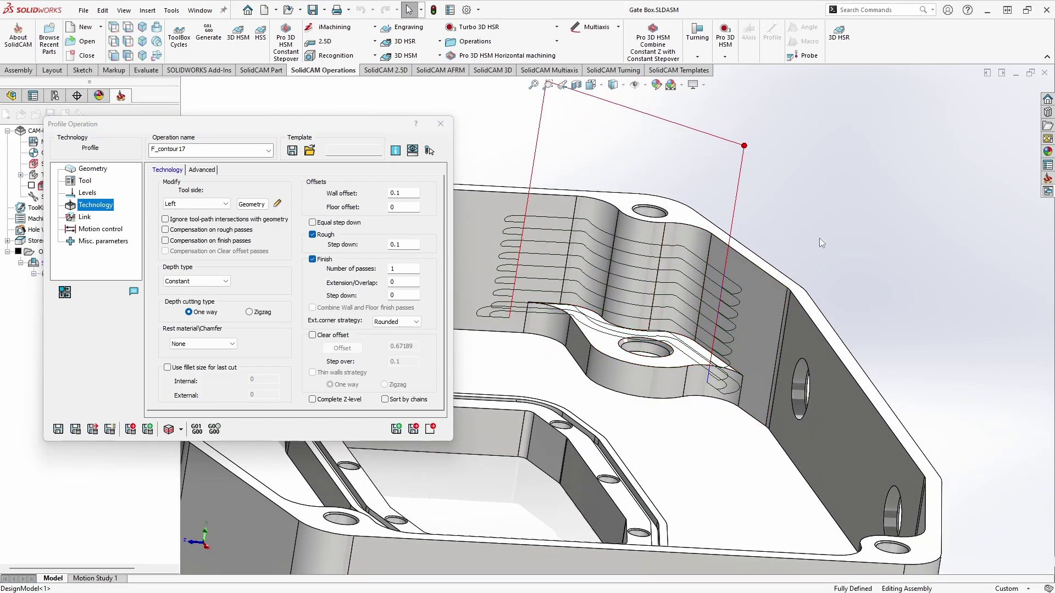
Set the depth type to Helical, accept the helical data with a last flat step, and recalculate the Profile operation
{"action": "left_click", "coordinate": [209, 281]}
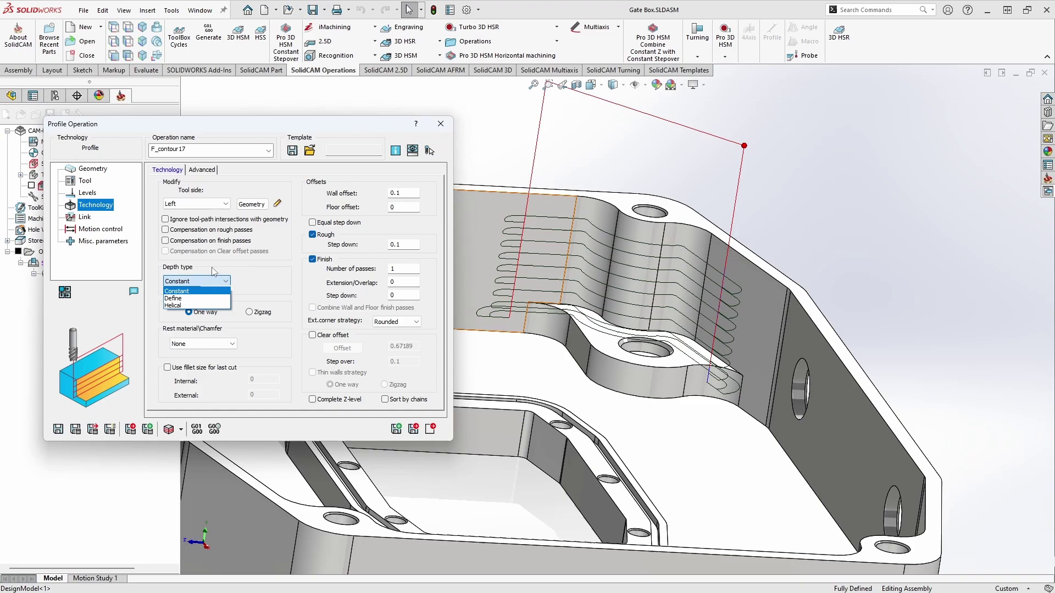
{"action": "left_click", "coordinate": [181, 306]}
{"action": "left_click", "coordinate": [252, 281]}
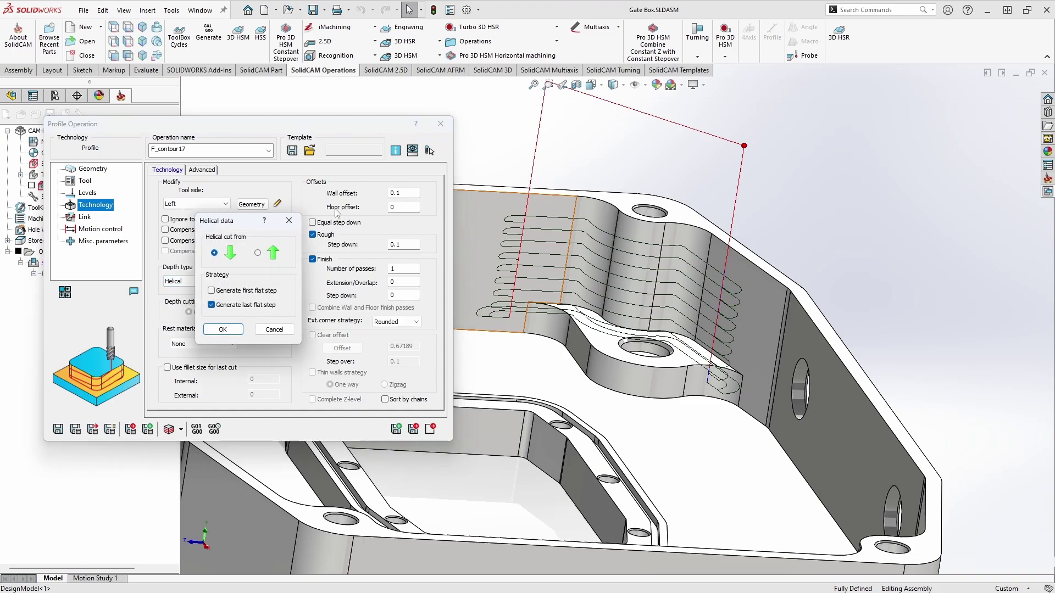
{"action": "left_click", "coordinate": [222, 329]}
{"action": "left_click", "coordinate": [76, 431]}
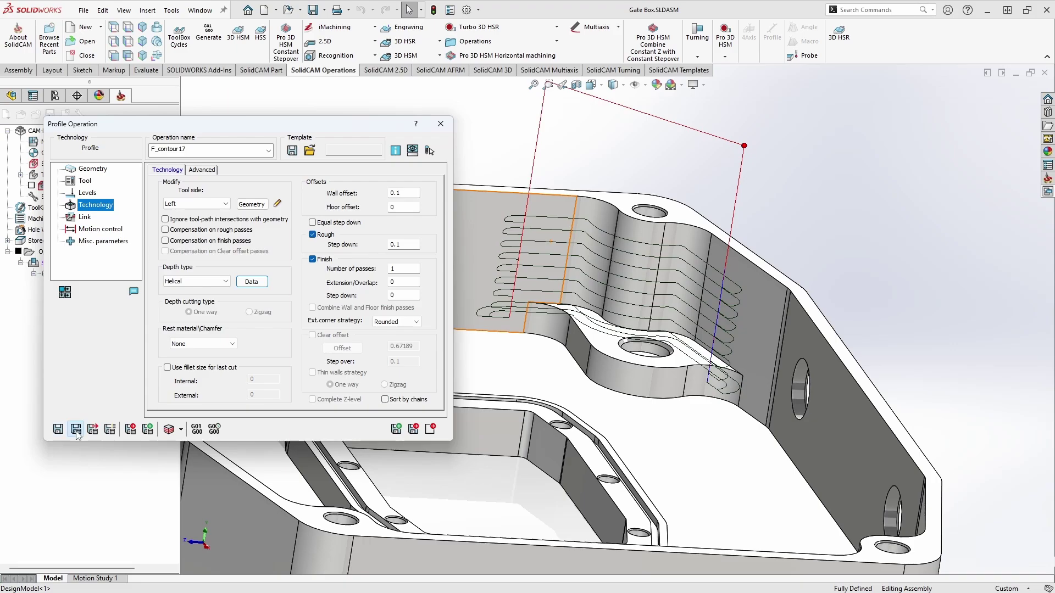
{"action": "middle_click_drag", "start_coordinate": [592, 356], "coordinate": [900, 252]}
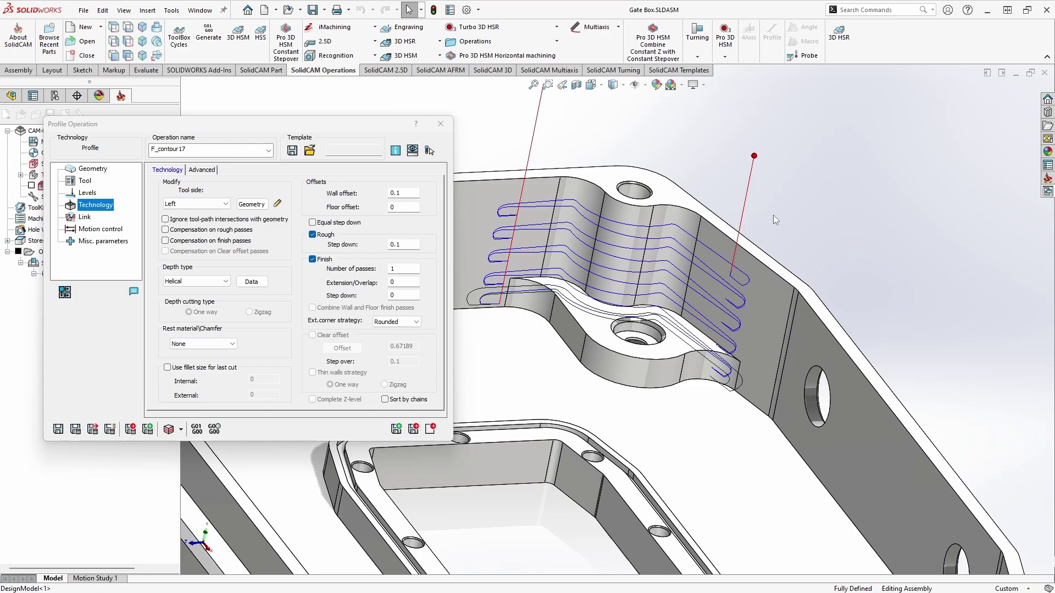
Return the depth type to Constant, disable the rough passes, and recalculate the operation, viewing its link settings
{"action": "left_click", "coordinate": [199, 281]}
{"action": "left_click", "coordinate": [191, 291]}
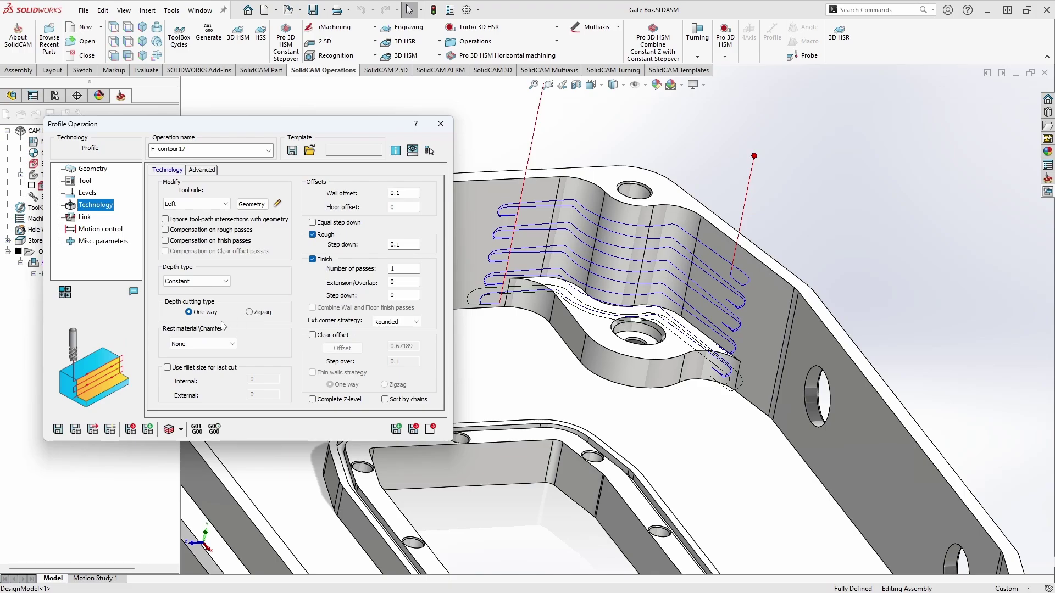
{"action": "left_click", "coordinate": [312, 234]}
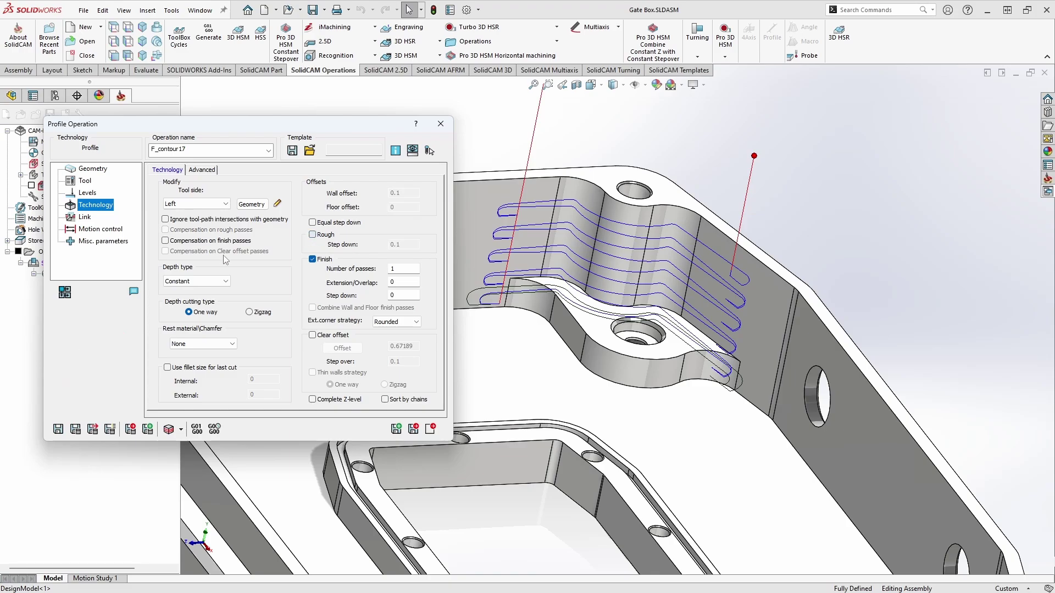
{"action": "left_click", "coordinate": [85, 216]}
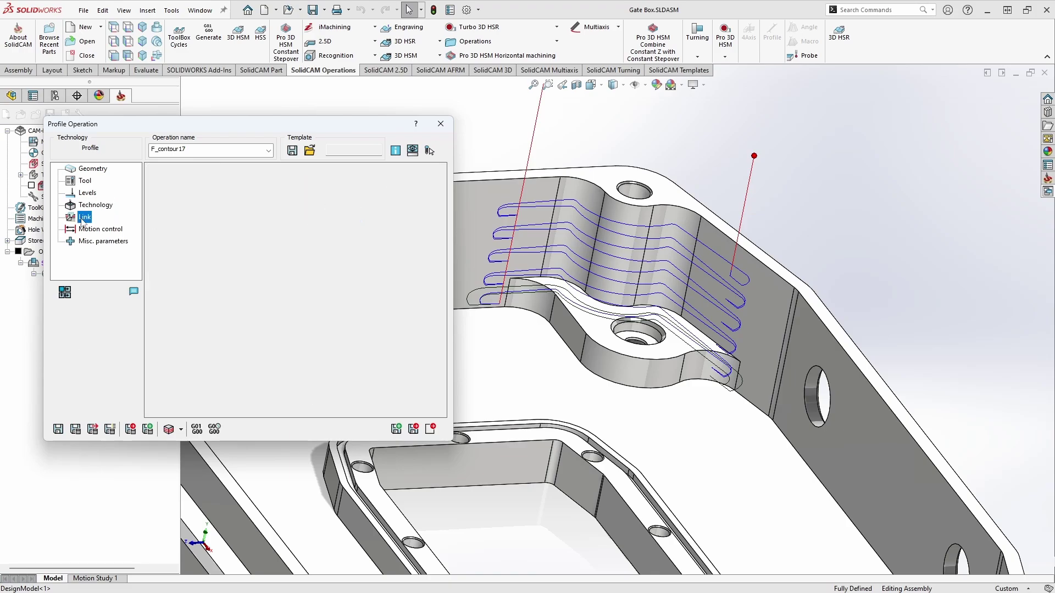
{"action": "left_click", "coordinate": [75, 431]}
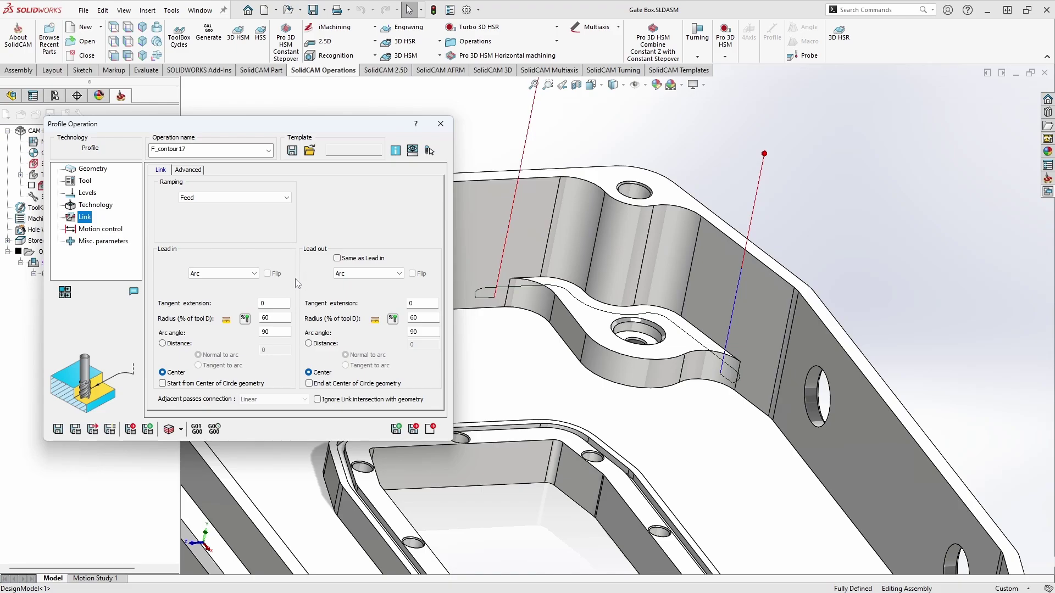
Set the lead-in to Tangent, recalculate to inspect the approach move, and close the Profile operation
{"action": "left_click", "coordinate": [231, 274]}
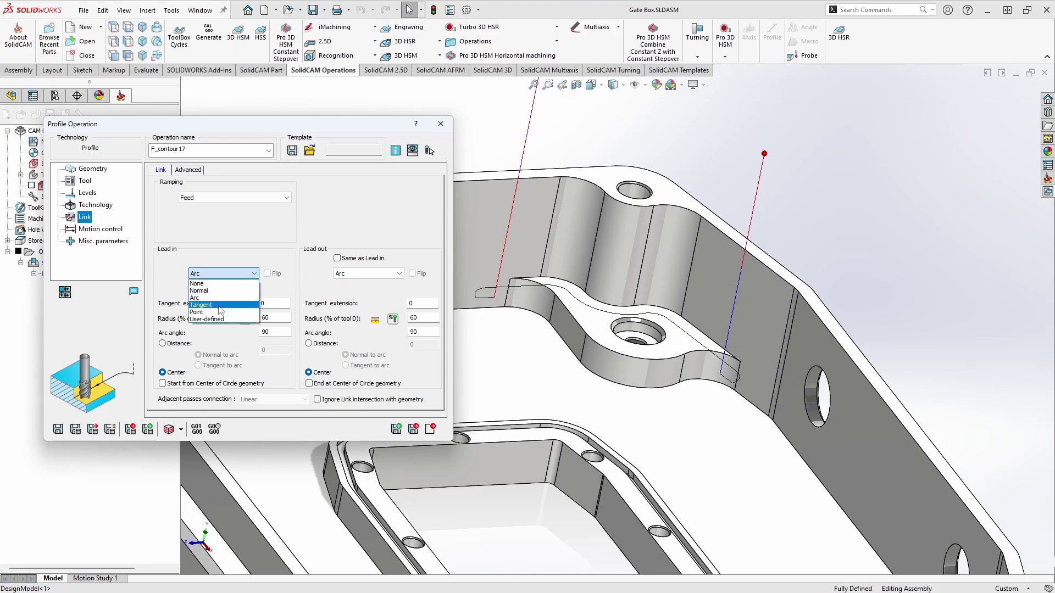
{"action": "left_click", "coordinate": [220, 305]}
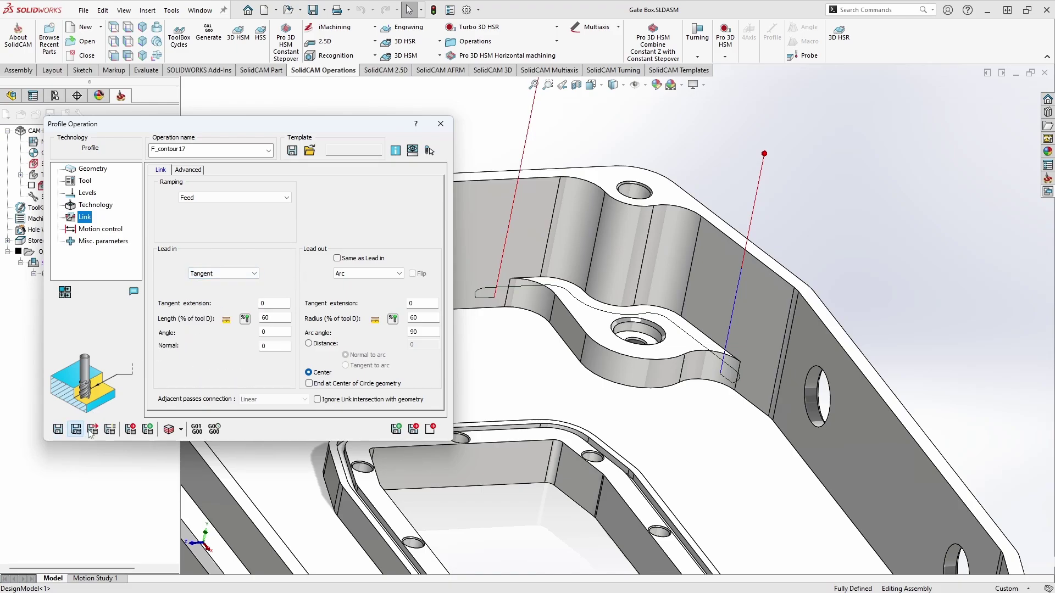
{"action": "mouse_move", "coordinate": [729, 381]}
{"action": "middle_mouse_down"}
{"action": "mouse_move", "coordinate": [713, 409]}
{"action": "mouse_move", "coordinate": [740, 385]}
{"action": "middle_mouse_up"}
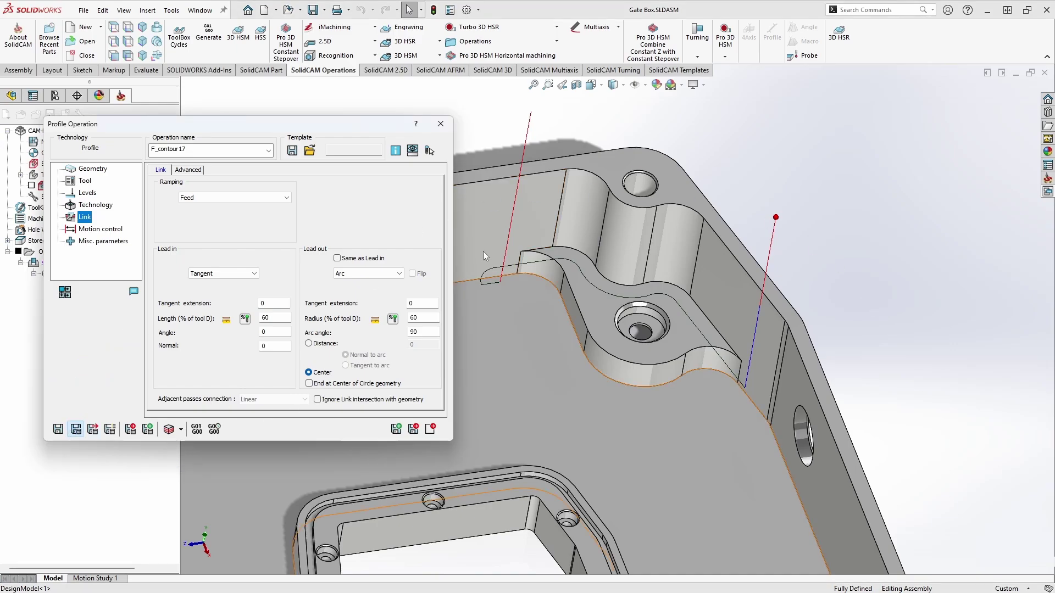
{"action": "left_click", "coordinate": [280, 236]}
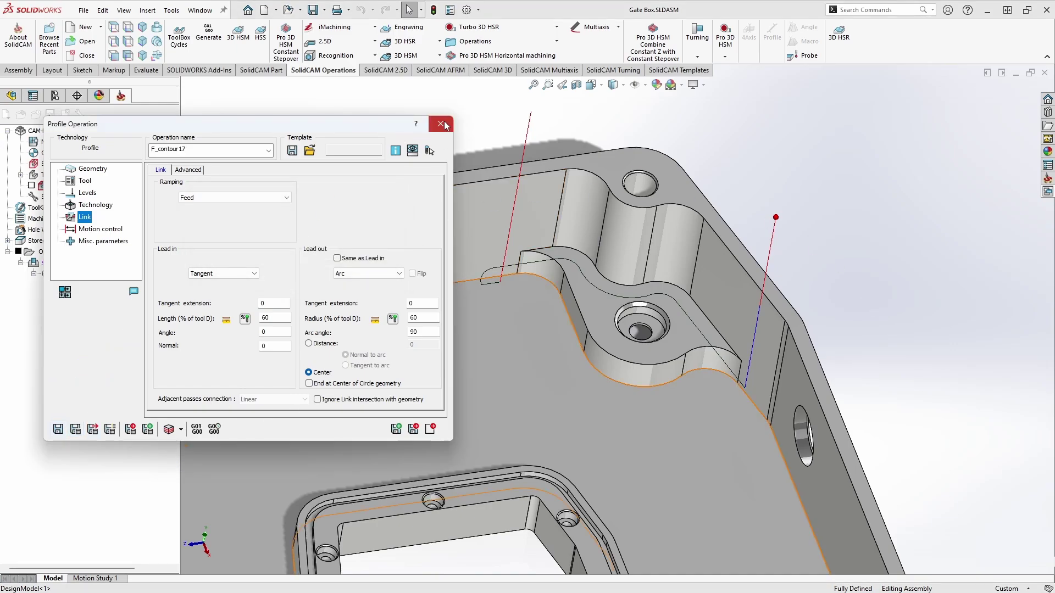
{"action": "left_click", "coordinate": [444, 125]}
Start a new Profile operation and define its geometry as the chain around the Gate Box's outer top edge
{"action": "left_click", "coordinate": [345, 41]}
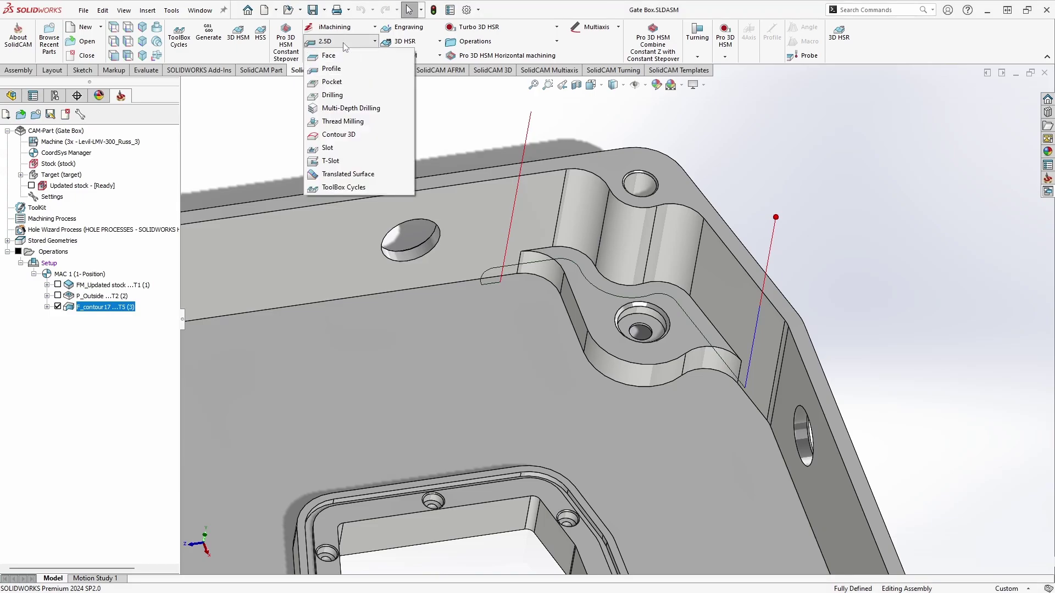
{"action": "left_click", "coordinate": [361, 73]}
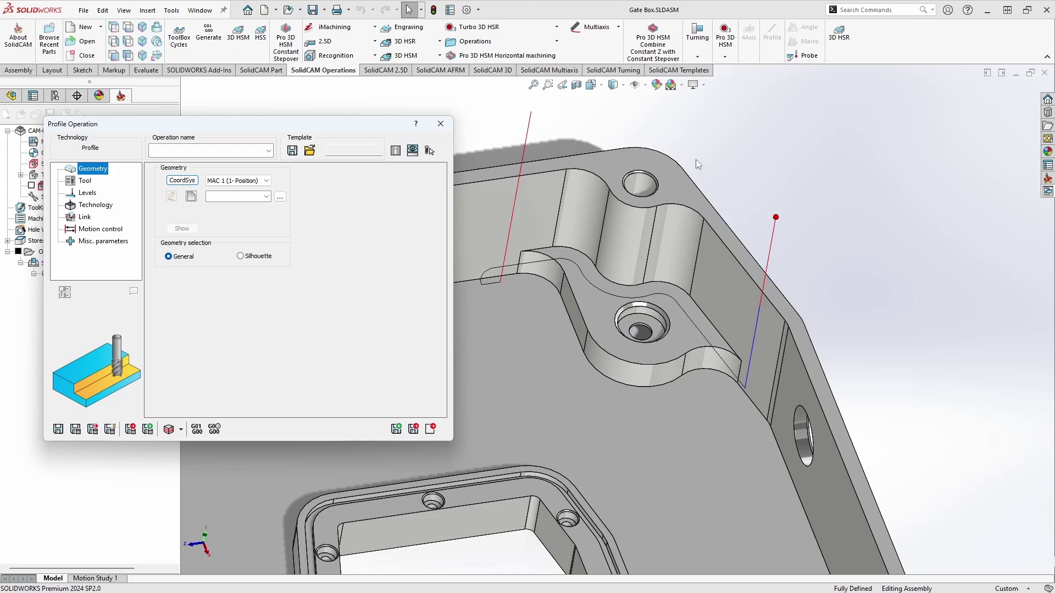
{"action": "left_click", "coordinate": [191, 196]}
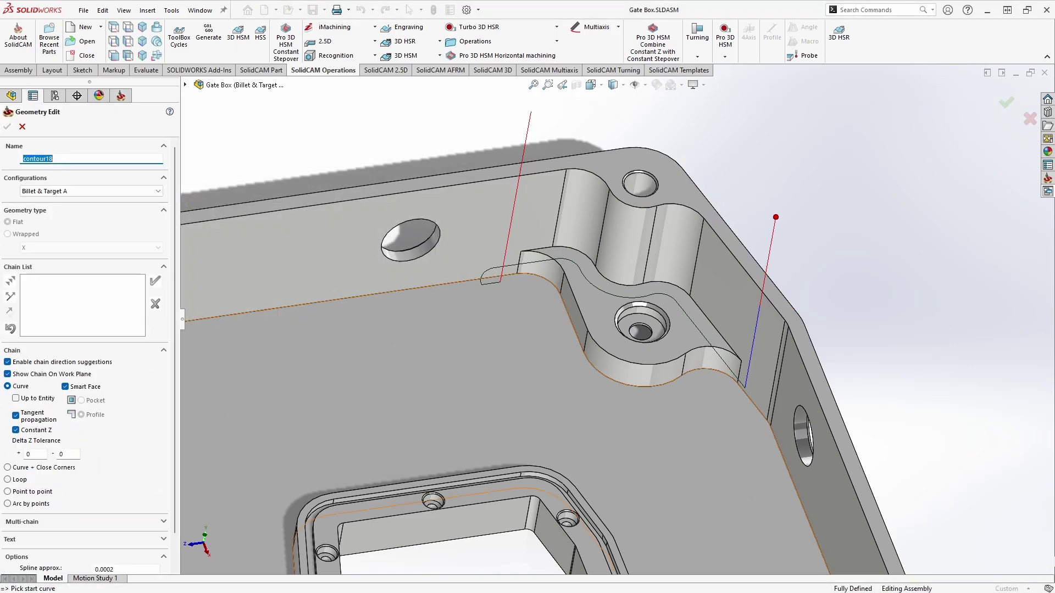
{"action": "left_click", "coordinate": [814, 348]}
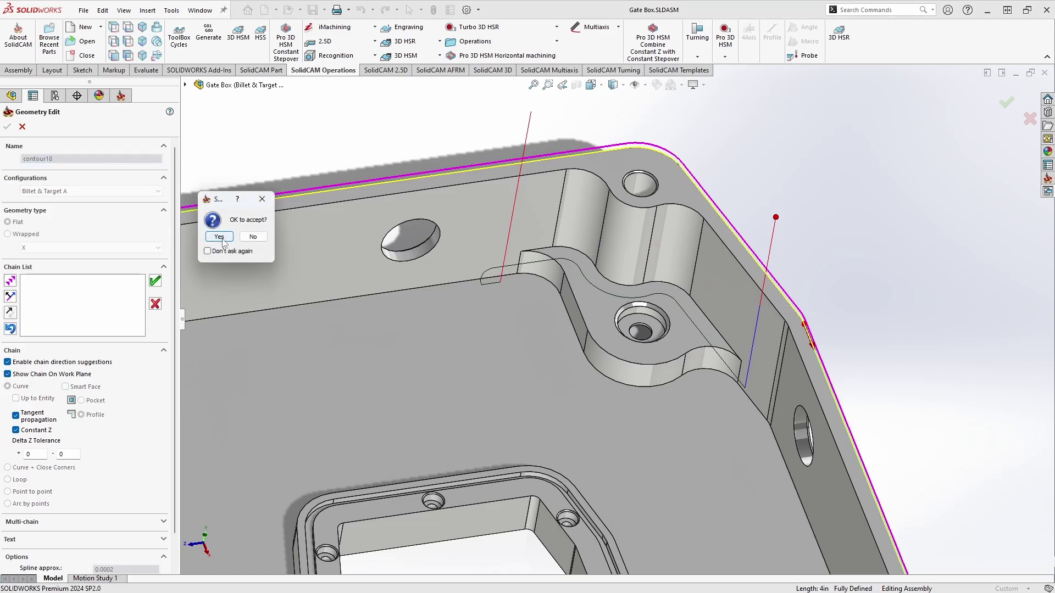
{"action": "left_click", "coordinate": [222, 238]}
{"action": "key", "text": "Return"}
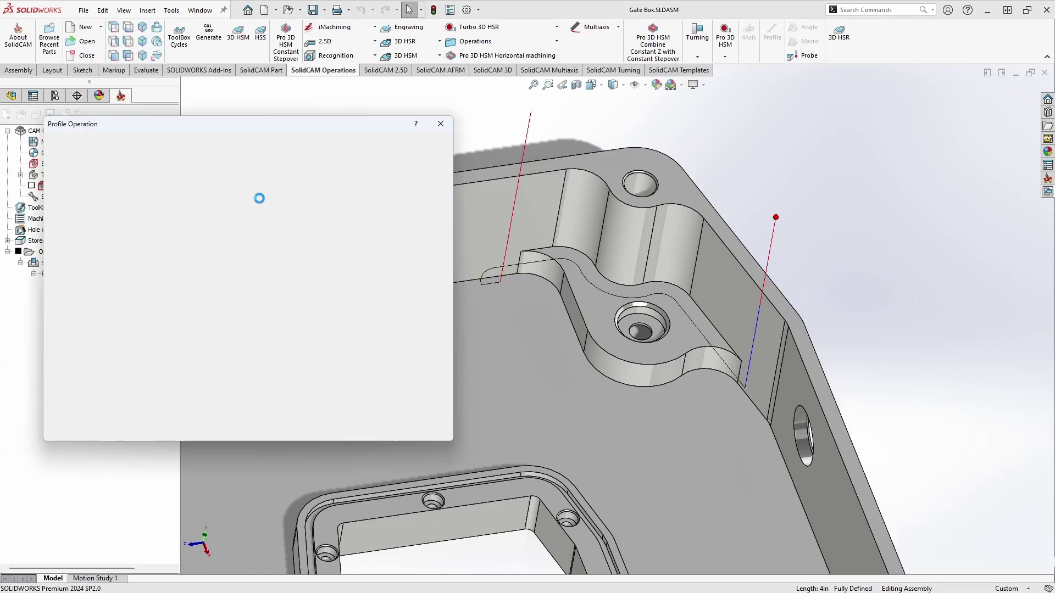
Assign tool number 4, the 0.375 in chamfer mill, to the new Profile operation
{"action": "left_click", "coordinate": [83, 181]}
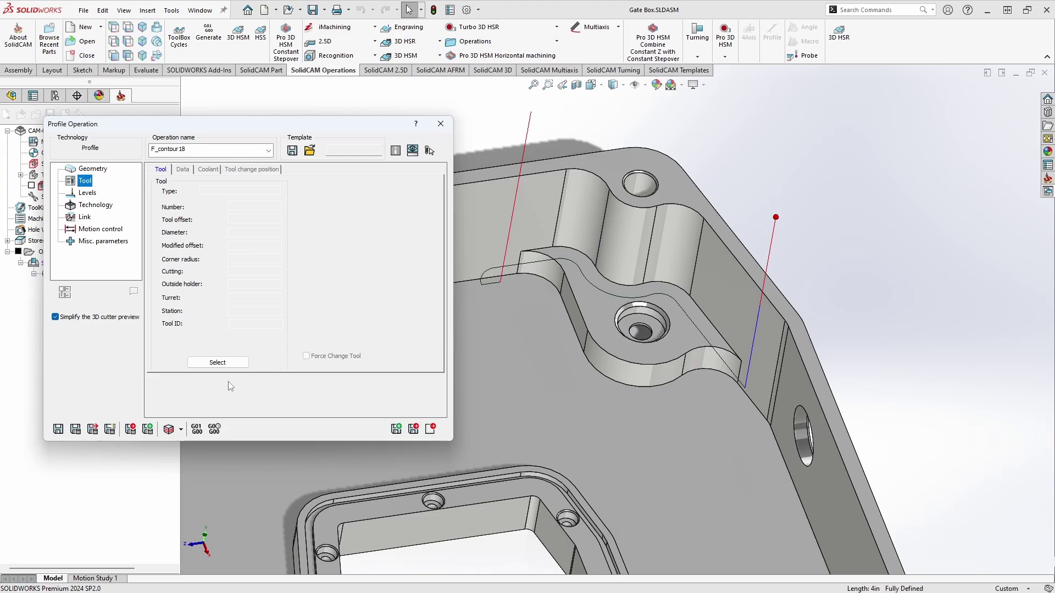
{"action": "left_click", "coordinate": [212, 364]}
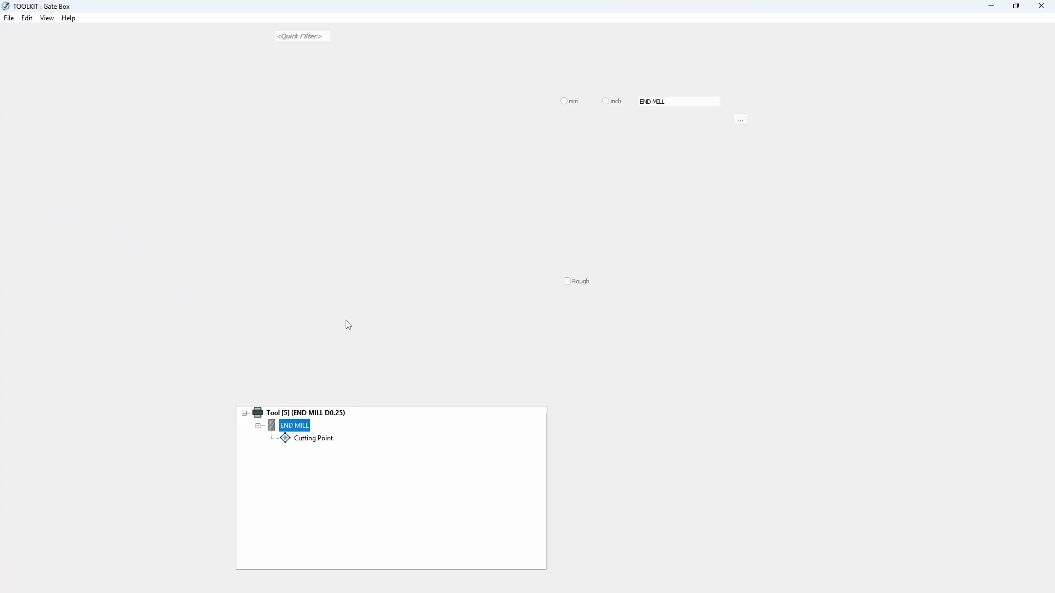
{"action": "double_click", "coordinate": [263, 122]}
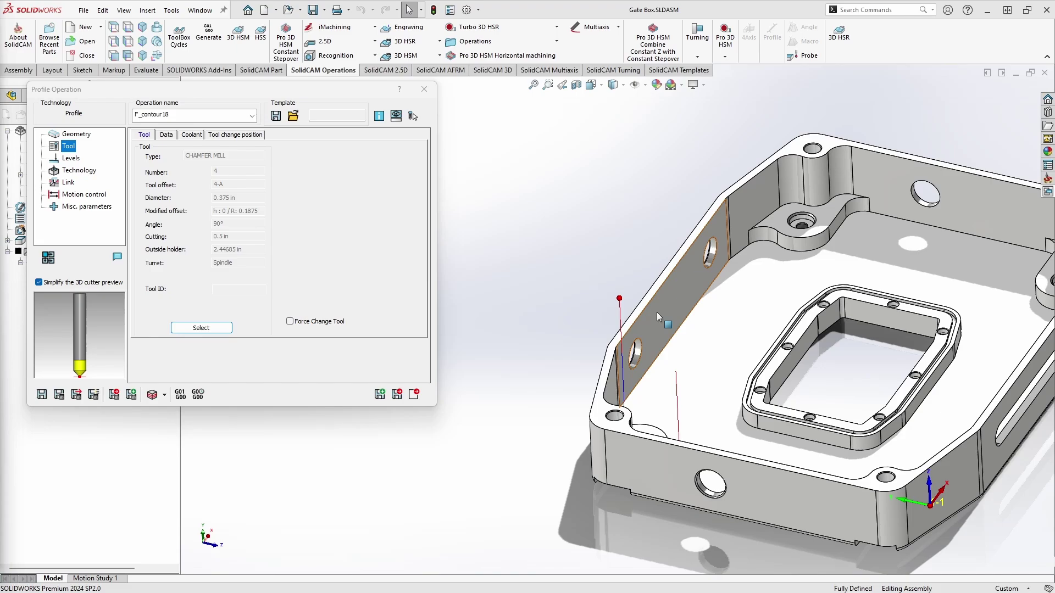
Set the Rest material/Chamfer option to Chamfer, with a constant cutting diameter of 0.05
{"action": "left_click", "coordinate": [79, 171]}
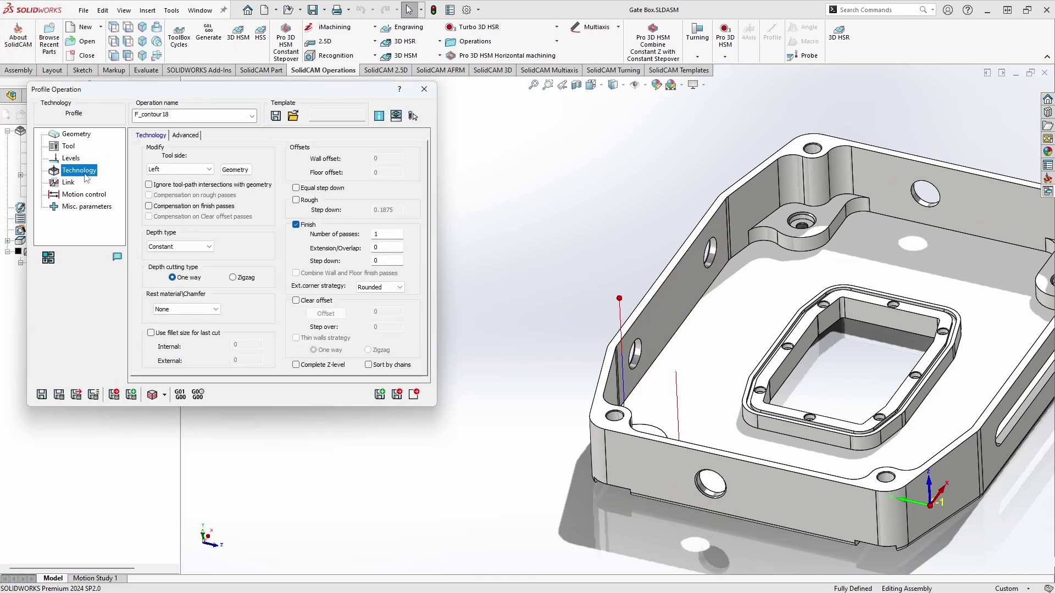
{"action": "left_click", "coordinate": [187, 309]}
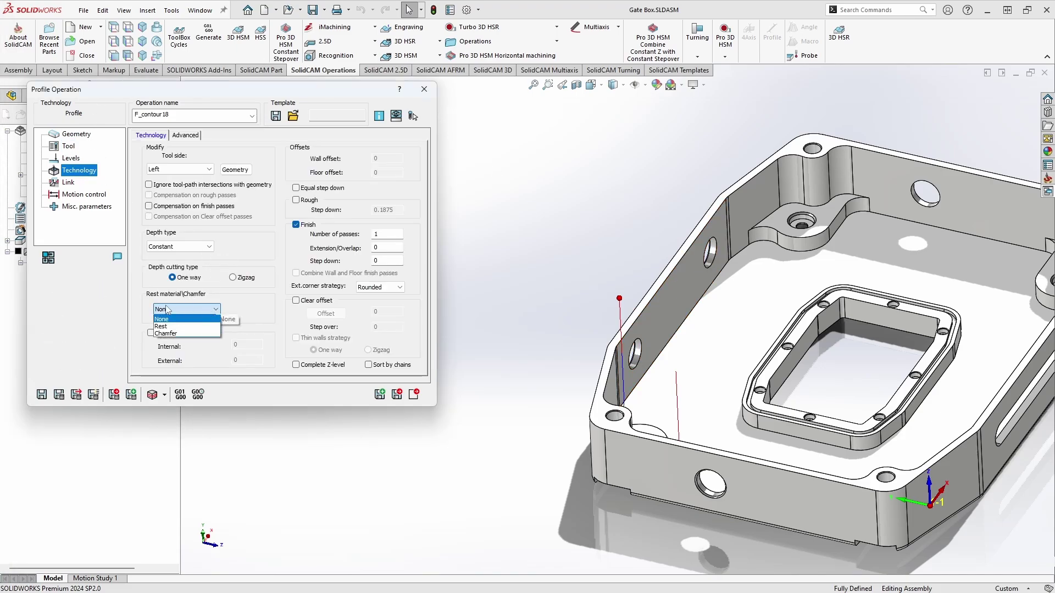
{"action": "left_click", "coordinate": [167, 334]}
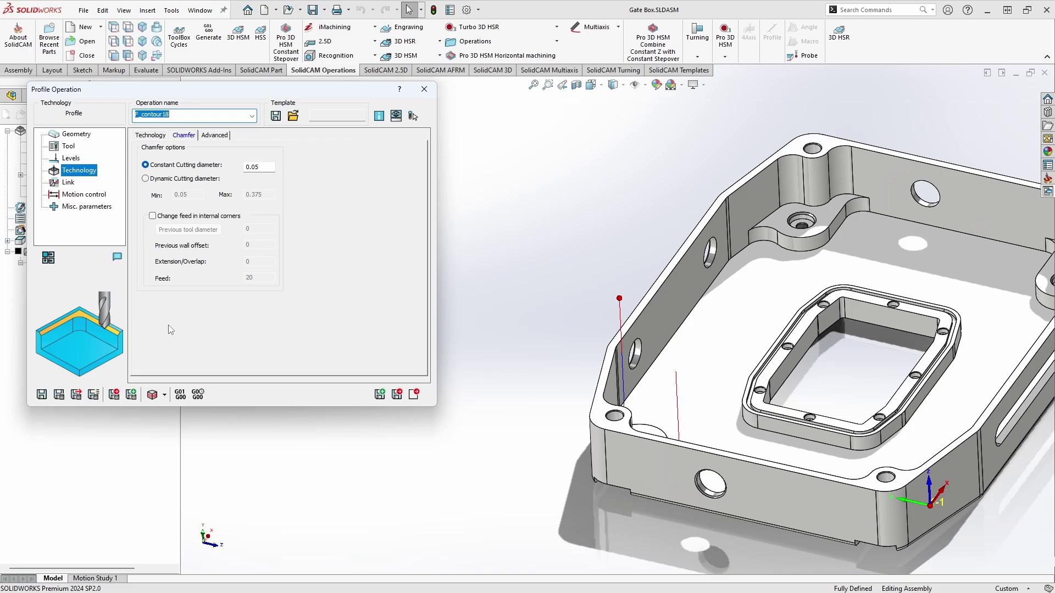
{"action": "mouse_move", "coordinate": [264, 168]}
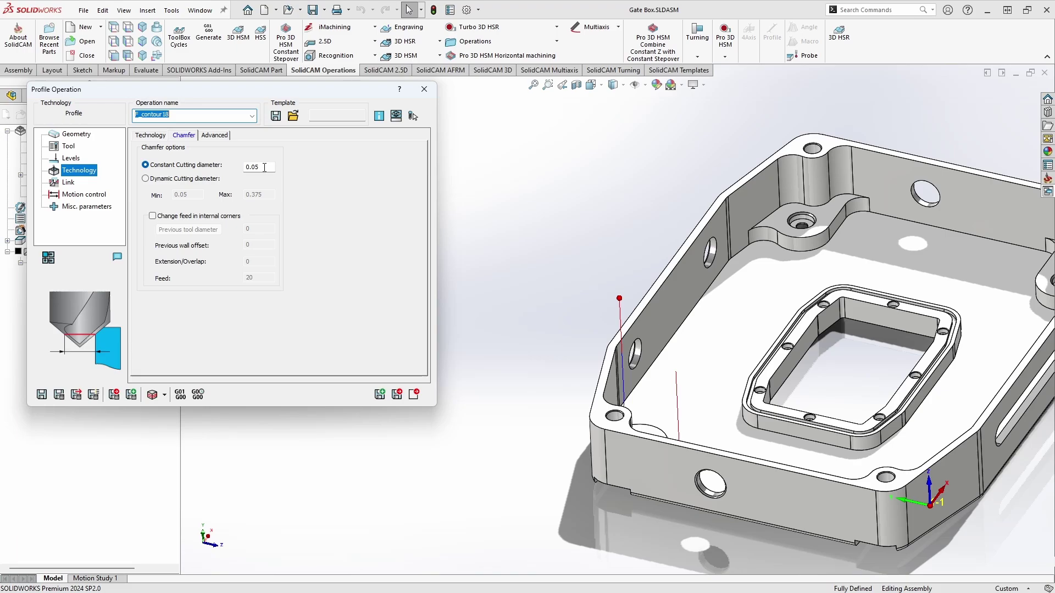
{"action": "left_click", "coordinate": [267, 168]}
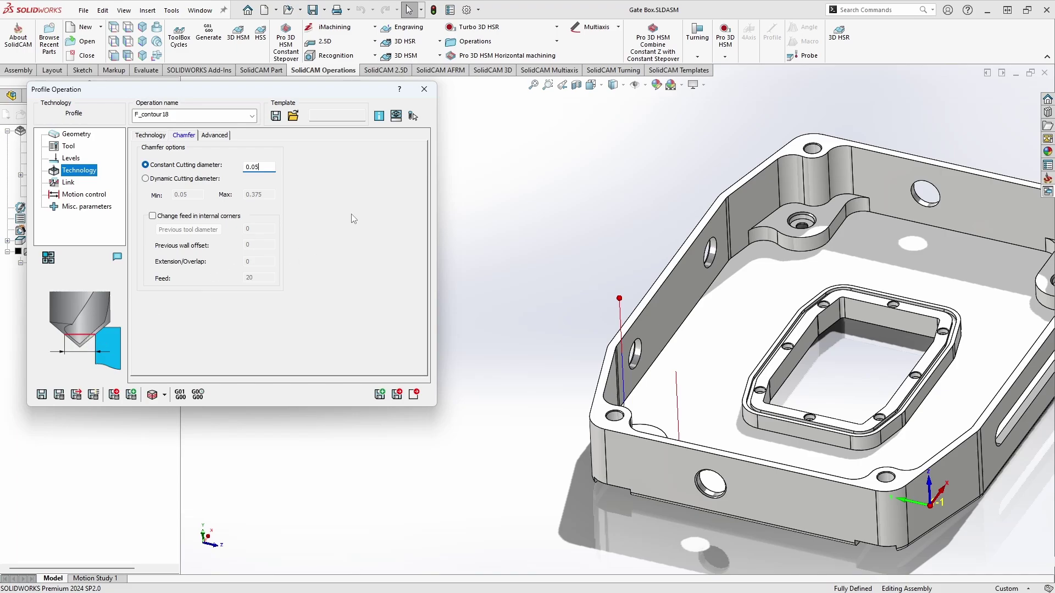
Set the profile depth to 0.02, save and calculate the operation, and inspect the chamfer toolpath's lead-in at the box edge
{"action": "left_click", "coordinate": [71, 158]}
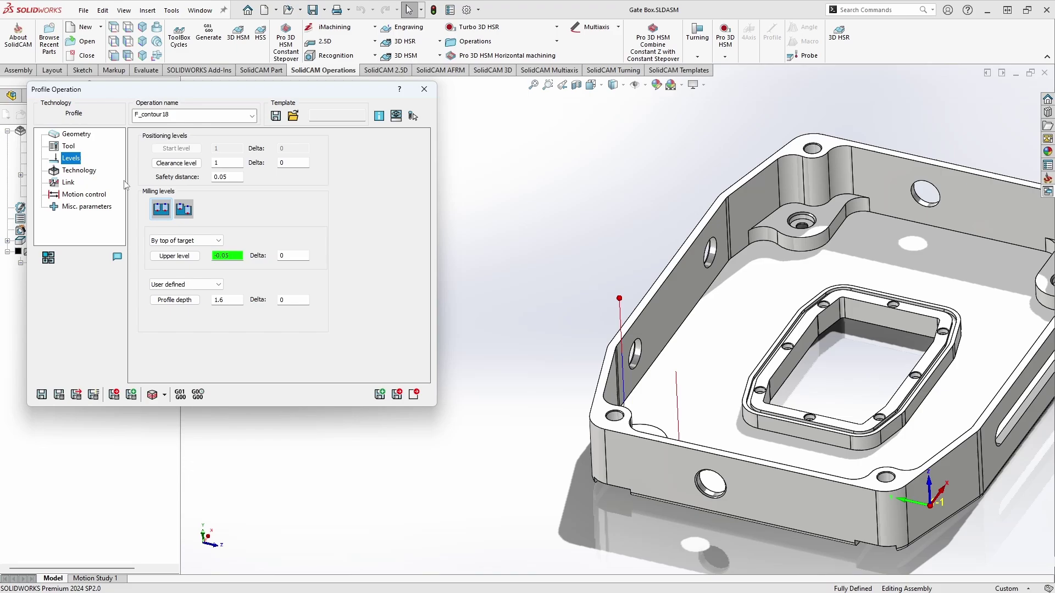
{"action": "left_click", "coordinate": [239, 300]}
{"action": "key", "text": "BackSpace"}
{"action": "key", "text": "BackSpace"}
{"action": "key", "text": "BackSpace"}
{"action": "type", "text": "."}
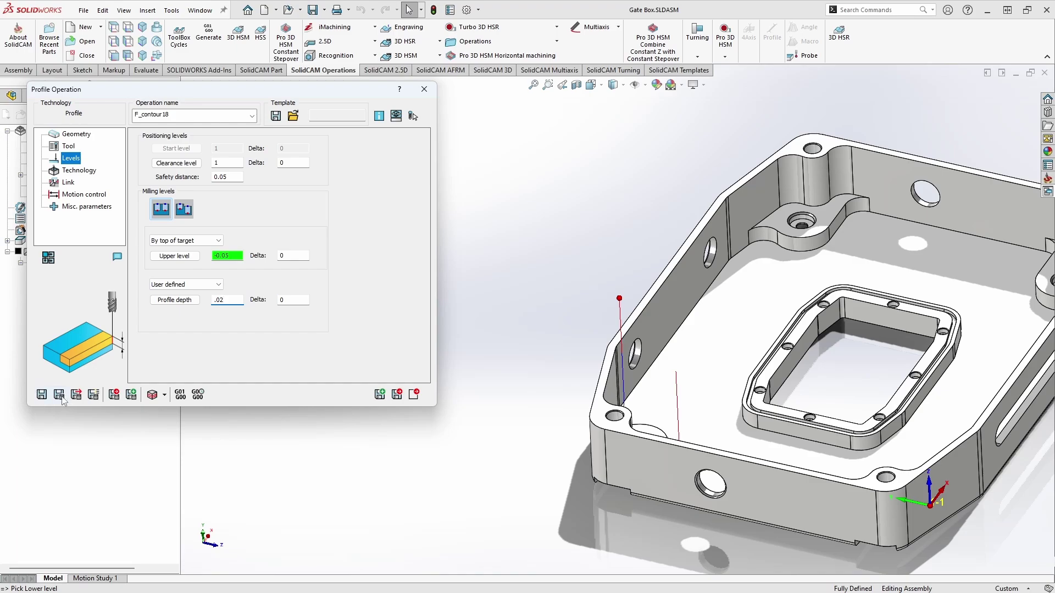
{"action": "type", "text": "02"}
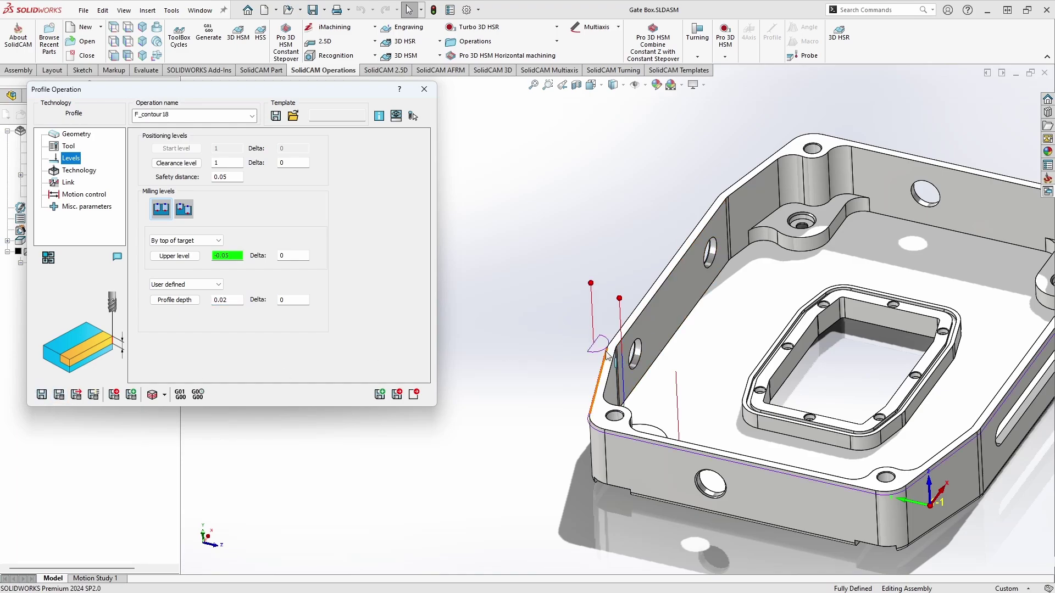
{"action": "scroll", "coordinate": [607, 356], "scroll_direction": "down", "scroll_amount": 5}
{"action": "scroll", "coordinate": [610, 346], "scroll_direction": "up", "scroll_amount": 2}
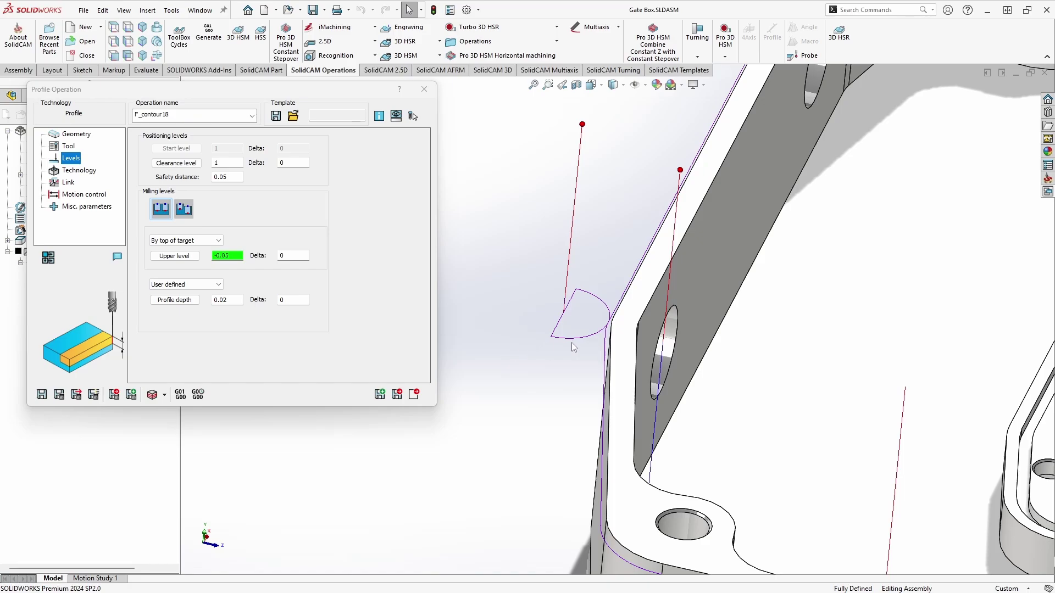
Simulate the chamfer toolpath in Host CAD move by move and examine the tool tip against the box's outer edge
{"action": "left_click", "coordinate": [152, 394]}
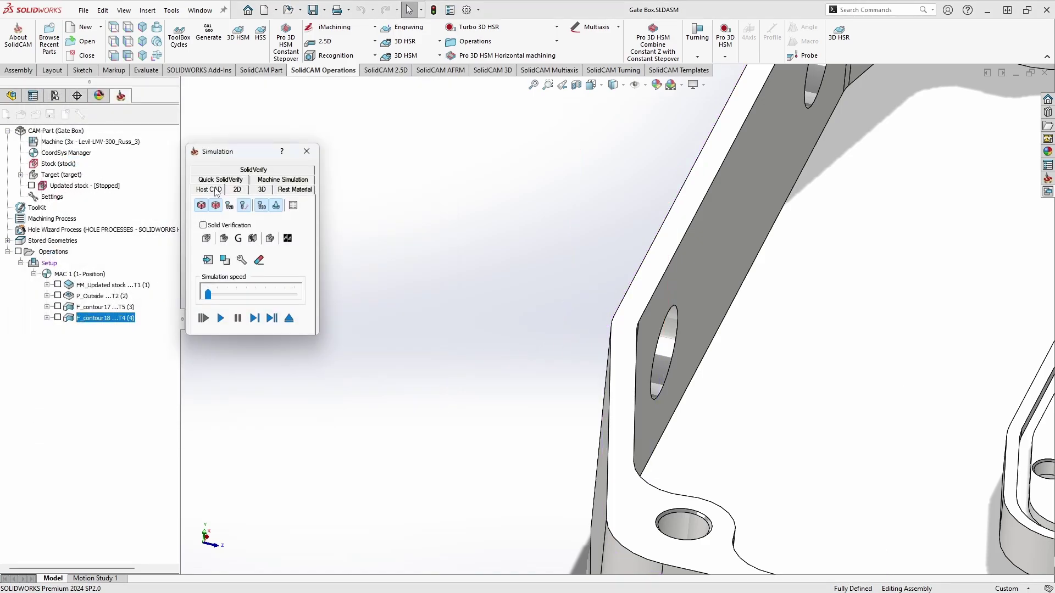
{"action": "left_click", "coordinate": [256, 319]}
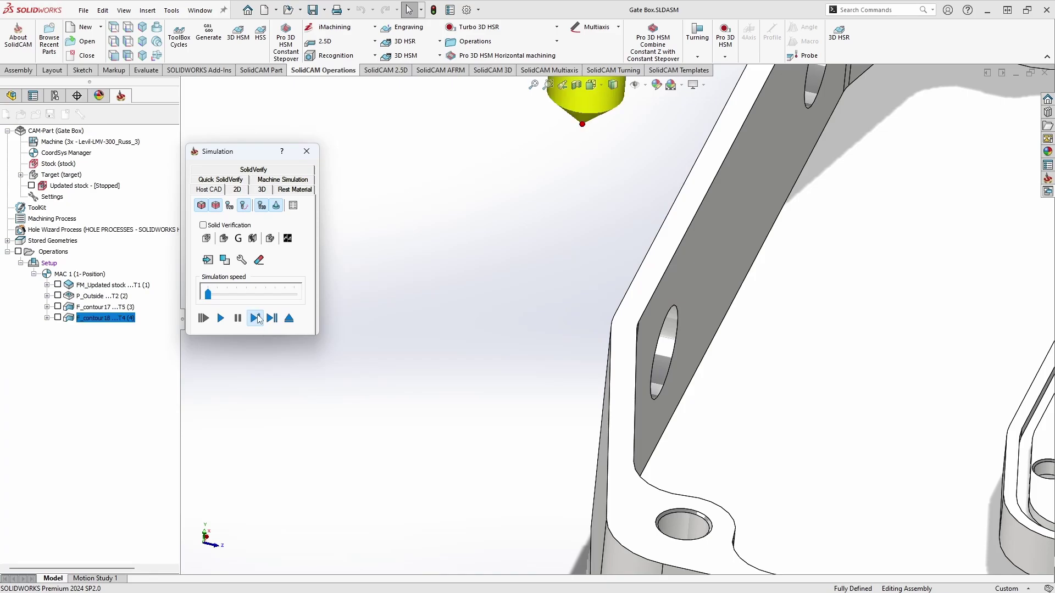
{"action": "left_click", "coordinate": [255, 319]}
{"action": "left_click", "coordinate": [256, 318]}
{"action": "left_click", "coordinate": [256, 319]}
{"action": "left_click", "coordinate": [256, 319]}
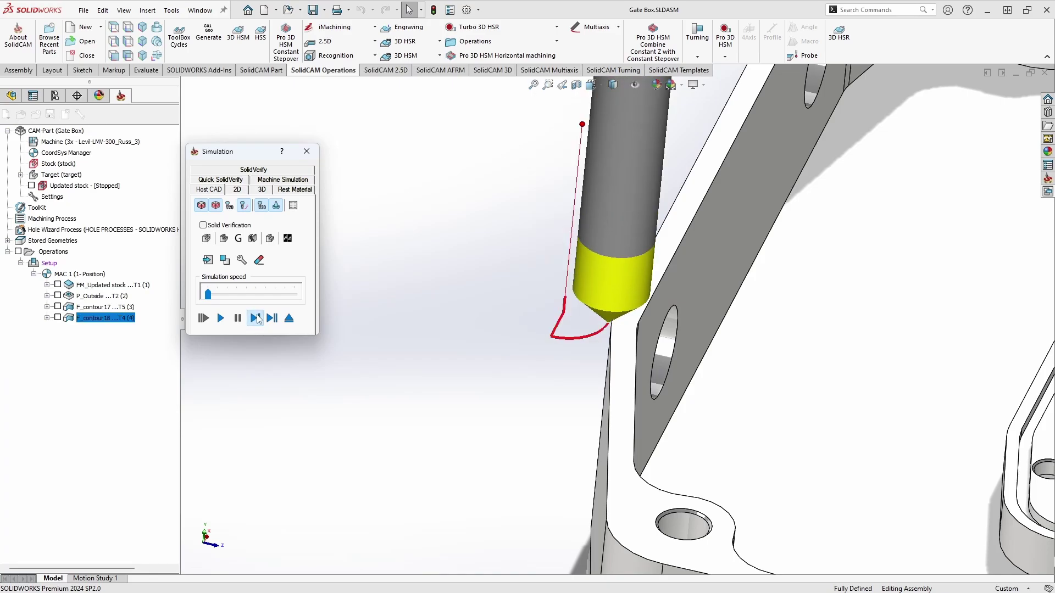
{"action": "left_click", "coordinate": [256, 319]}
{"action": "scroll", "coordinate": [714, 181], "scroll_direction": "up", "scroll_amount": 5}
{"action": "middle_click_drag", "start_coordinate": [714, 181], "coordinate": [588, 324]}
{"action": "scroll", "coordinate": [616, 307], "scroll_direction": "down", "scroll_amount": 10}
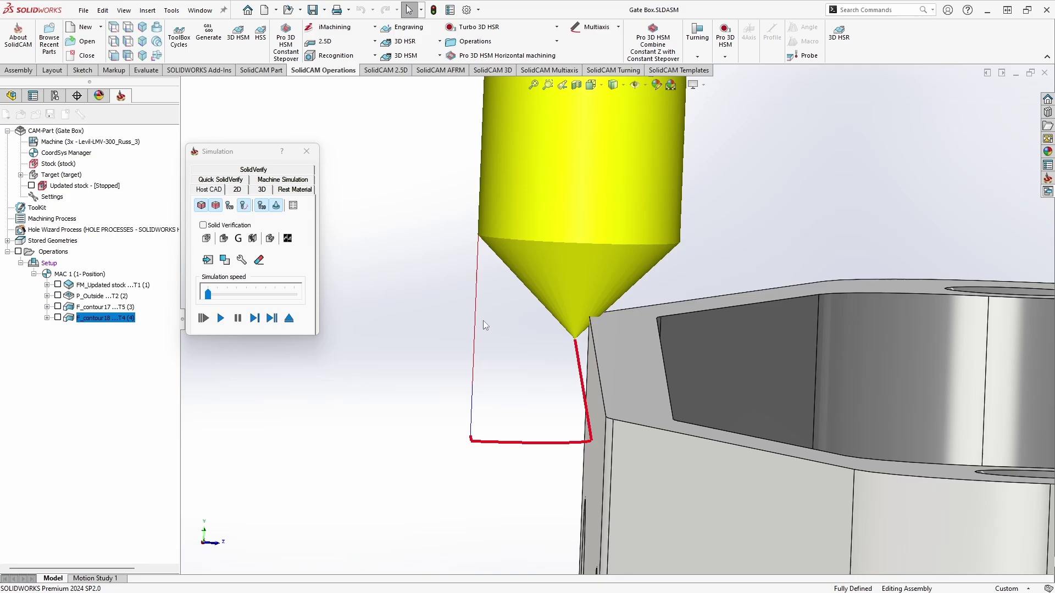
{"action": "left_click", "coordinate": [306, 151]}
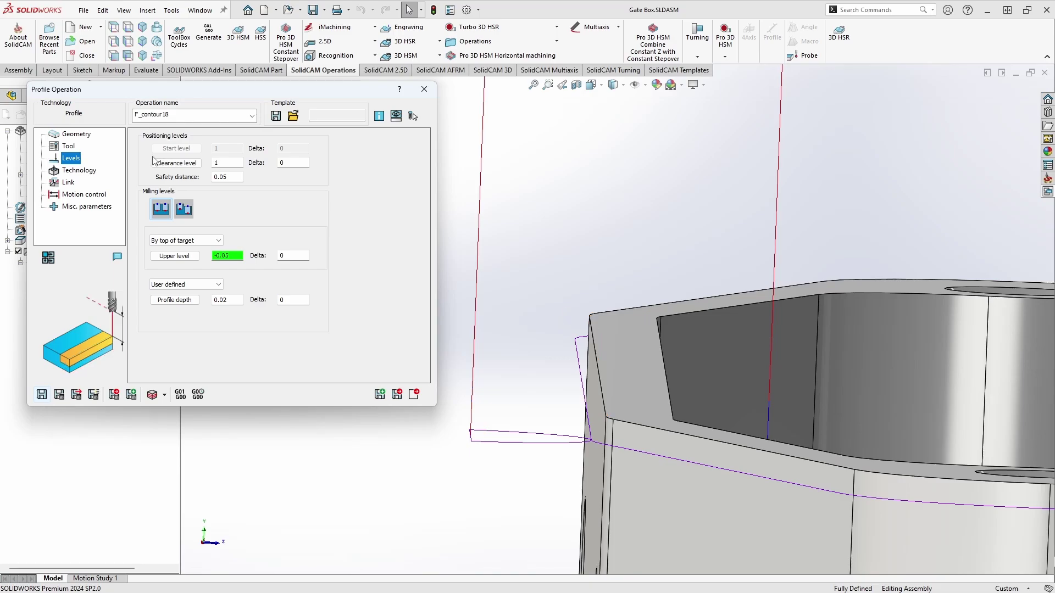
Set the chamfer's constant cutting diameter to 0.15, then save and calculate the operation
{"action": "left_click", "coordinate": [82, 170]}
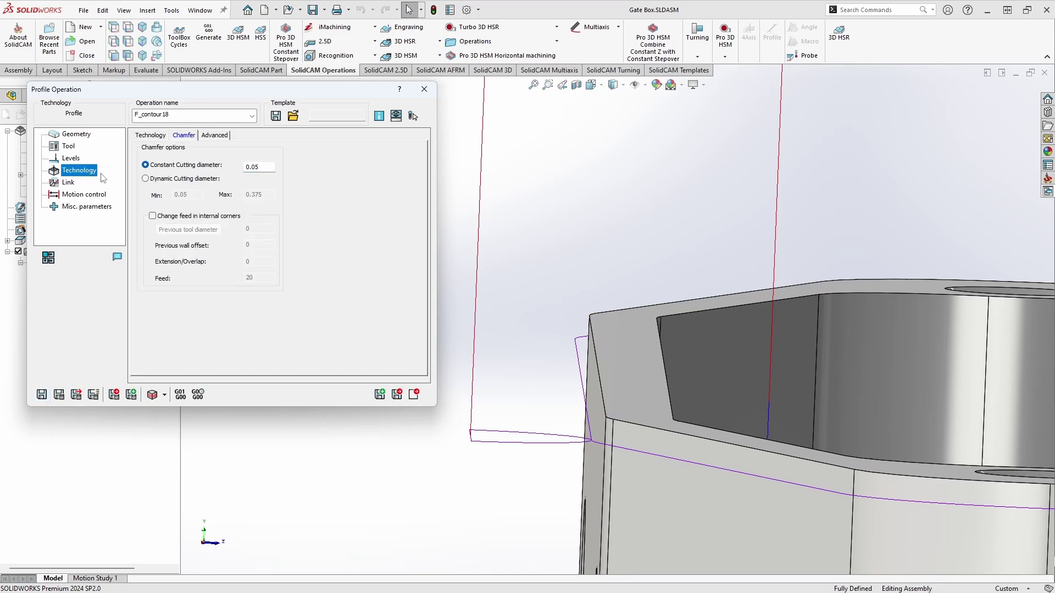
{"action": "left_click", "coordinate": [159, 136]}
{"action": "left_click", "coordinate": [185, 136]}
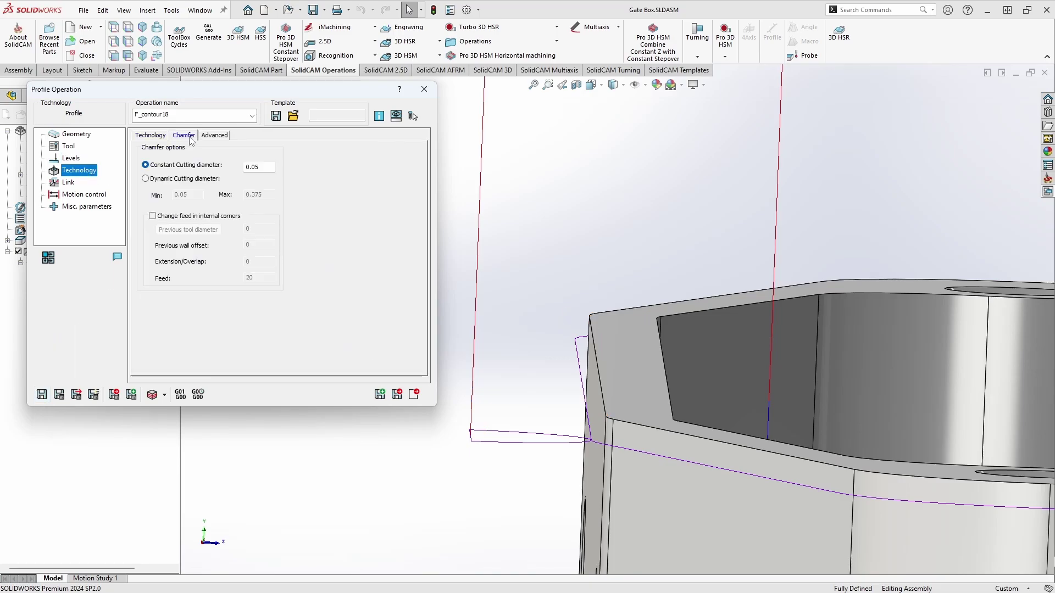
{"action": "double_click", "coordinate": [253, 170]}
{"action": "type", "text": "15"}
{"action": "left_click", "coordinate": [59, 396]}
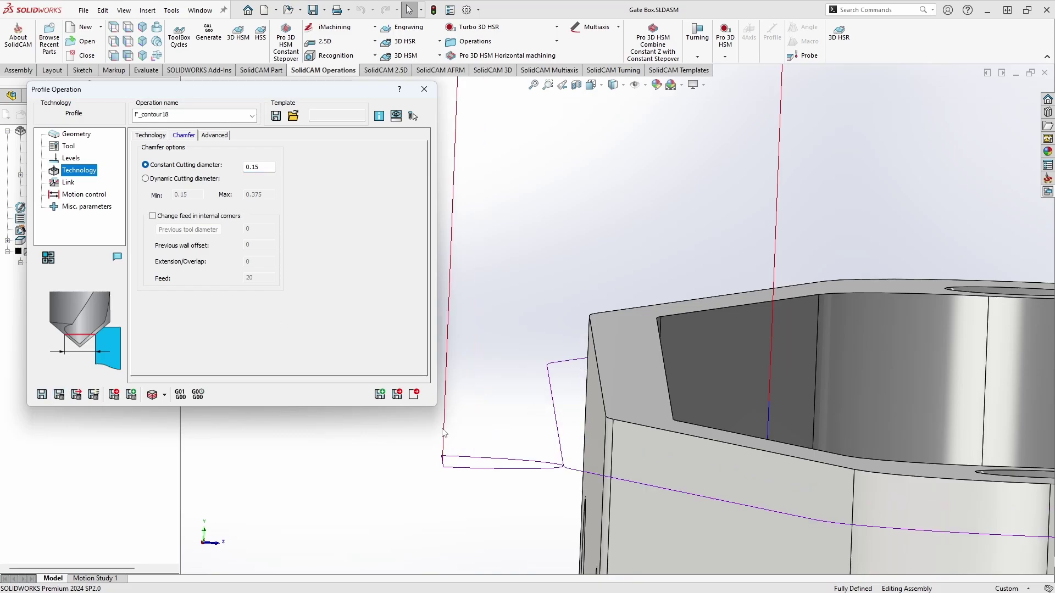
Step through the recalculated chamfer toolpath in the Host CAD simulation and examine where the cutter's flank meets the box's outer edge
{"action": "left_click", "coordinate": [164, 395]}
{"action": "left_click", "coordinate": [152, 395]}
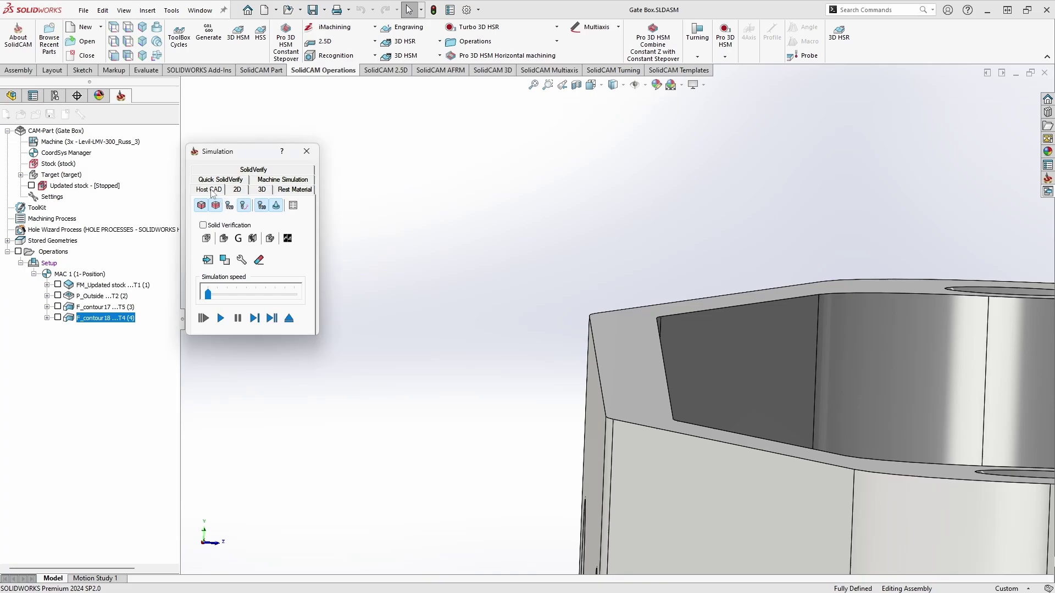
{"action": "left_click", "coordinate": [255, 318]}
{"action": "left_click", "coordinate": [254, 319]}
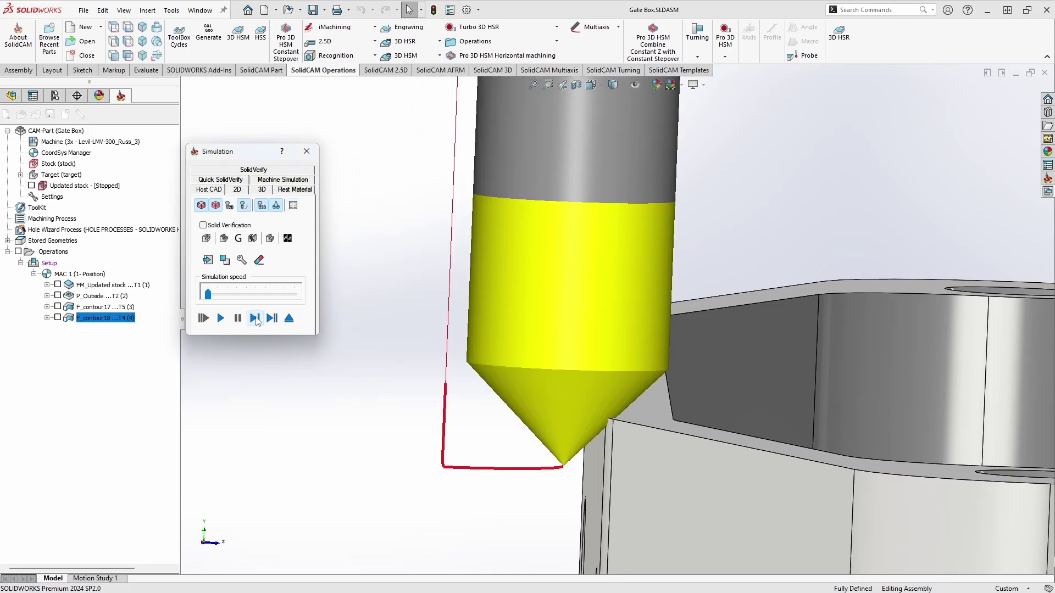
{"action": "left_click", "coordinate": [255, 319]}
{"action": "middle_click_drag", "start_coordinate": [620, 344], "coordinate": [617, 339]}
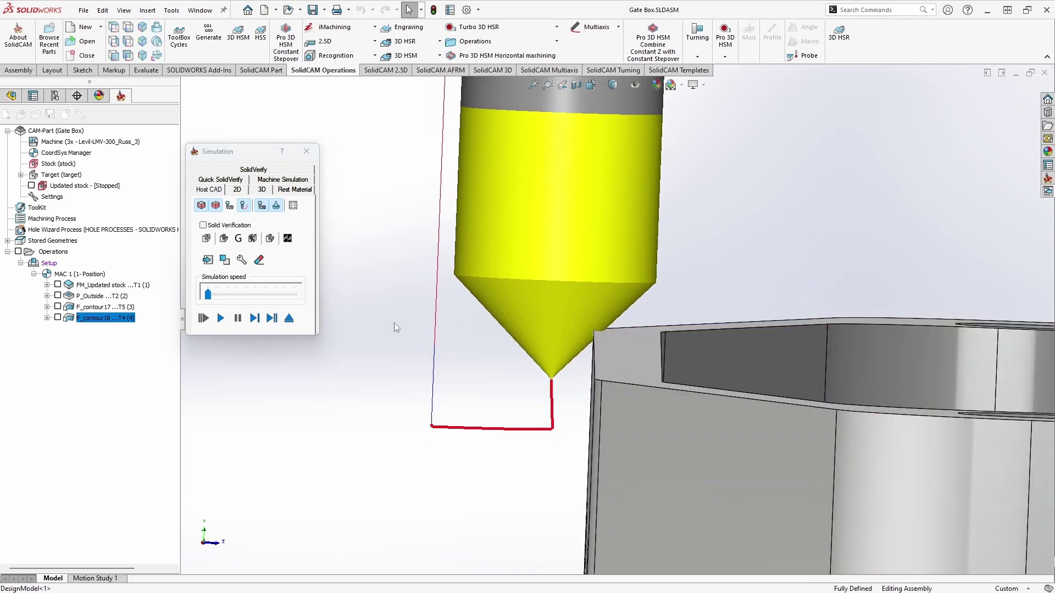
Run the chamfer operation in the SolidVerify simulation and inspect the cut along the box's outer top edge at the corner
{"action": "left_click", "coordinate": [271, 169]}
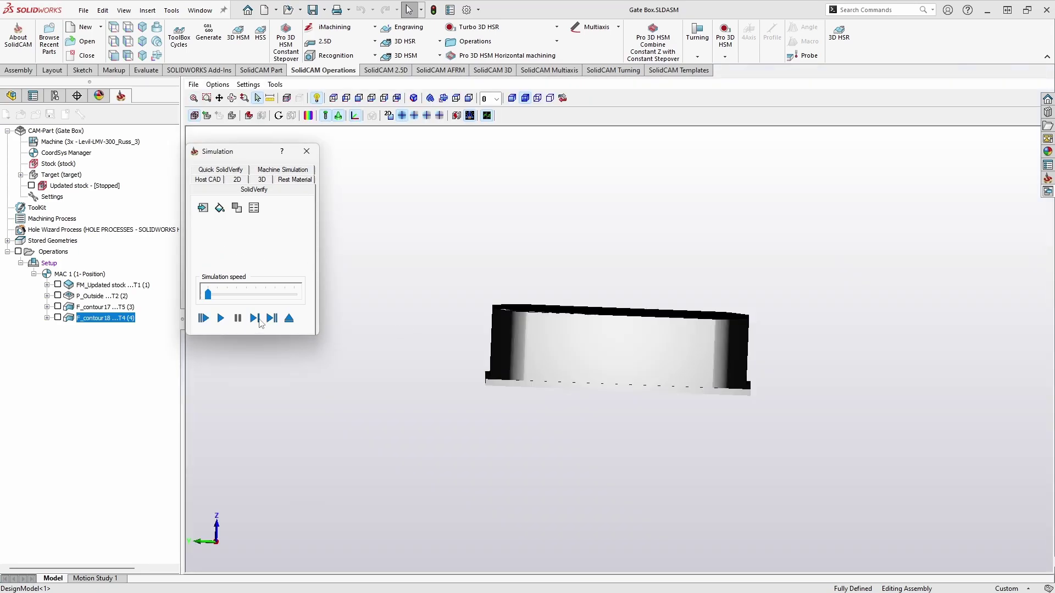
{"action": "left_click", "coordinate": [255, 318]}
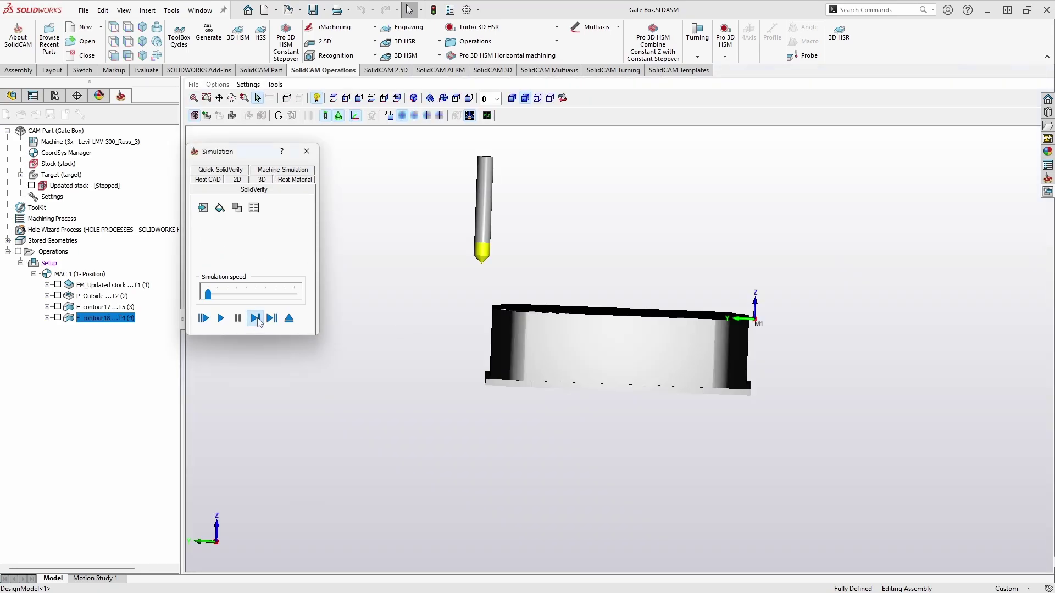
{"action": "middle_click_drag", "start_coordinate": [429, 308], "coordinate": [487, 318]}
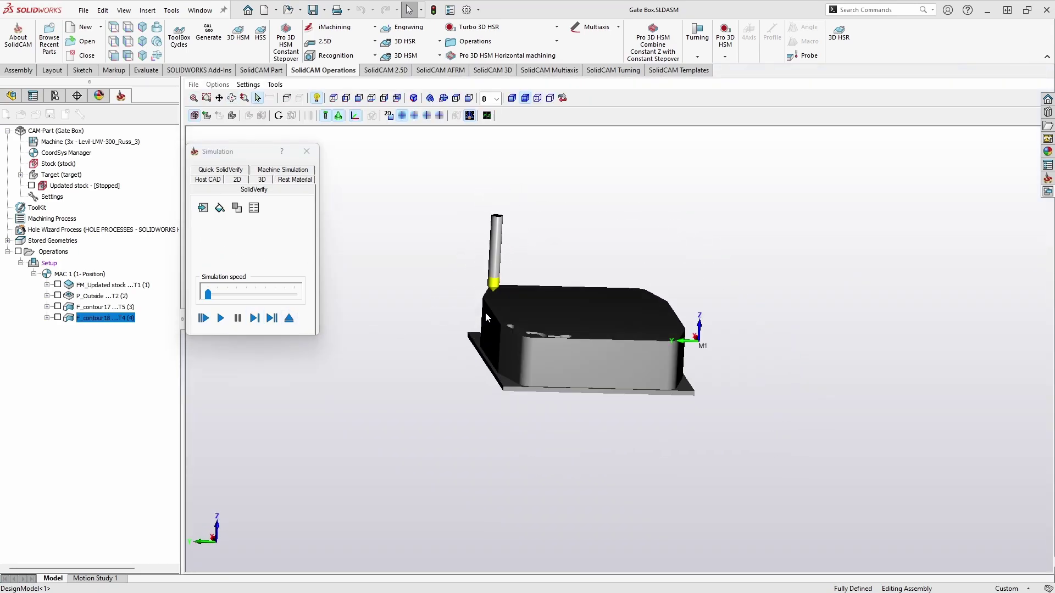
{"action": "scroll", "coordinate": [485, 317], "scroll_direction": "up", "scroll_amount": 3}
{"action": "left_click", "coordinate": [220, 318]}
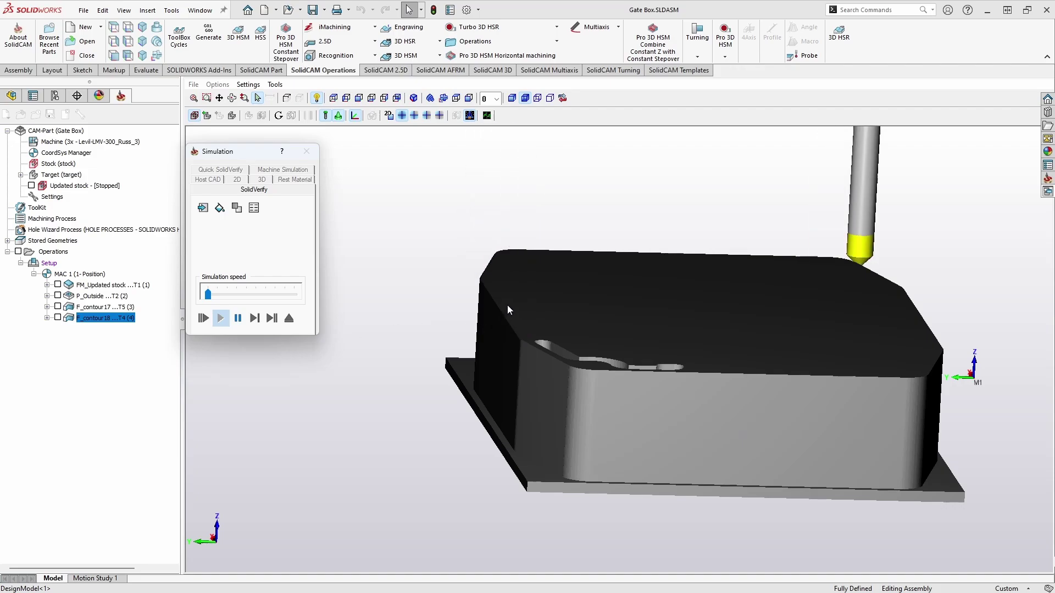
{"action": "scroll", "coordinate": [504, 302], "scroll_direction": "down", "scroll_amount": 3}
{"action": "scroll", "coordinate": [504, 302], "scroll_direction": "up", "scroll_amount": 5}
{"action": "scroll", "coordinate": [510, 325], "scroll_direction": "up", "scroll_amount": 3}
{"action": "middle_click_drag", "start_coordinate": [510, 326], "coordinate": [414, 331]}
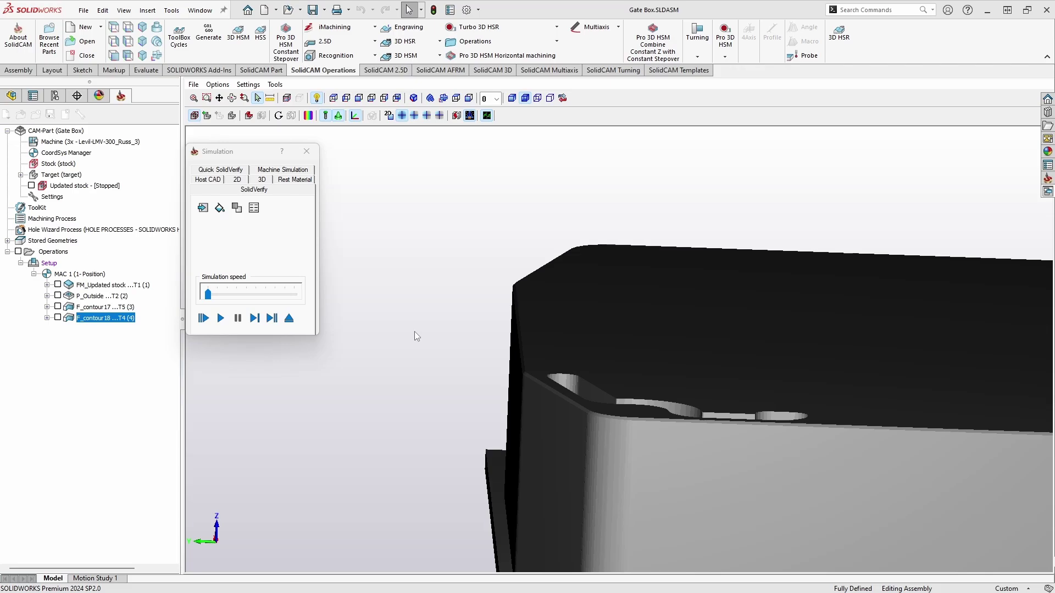